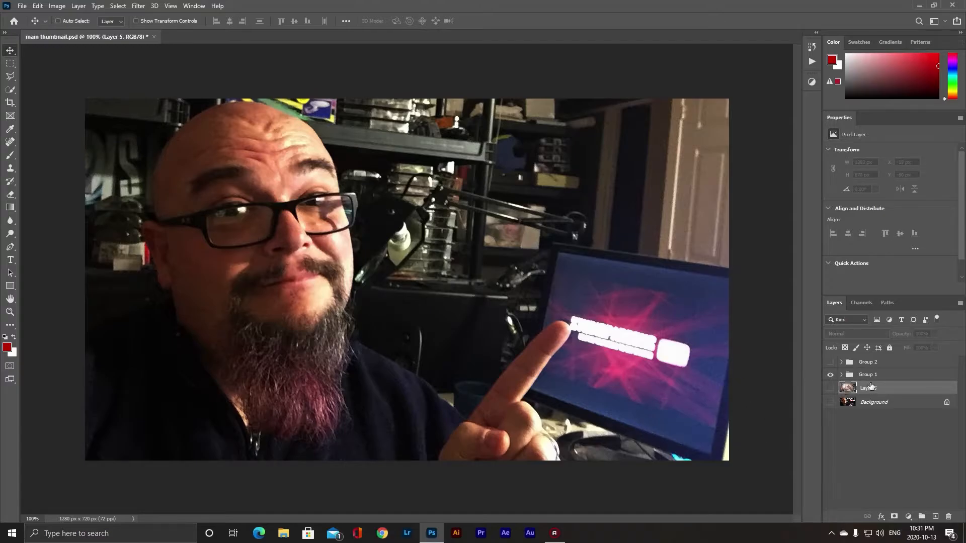
- Duplicate Layer 1 inside Group 1 and move the copy above the group
{"action": "left_click", "coordinate": [842, 374]}
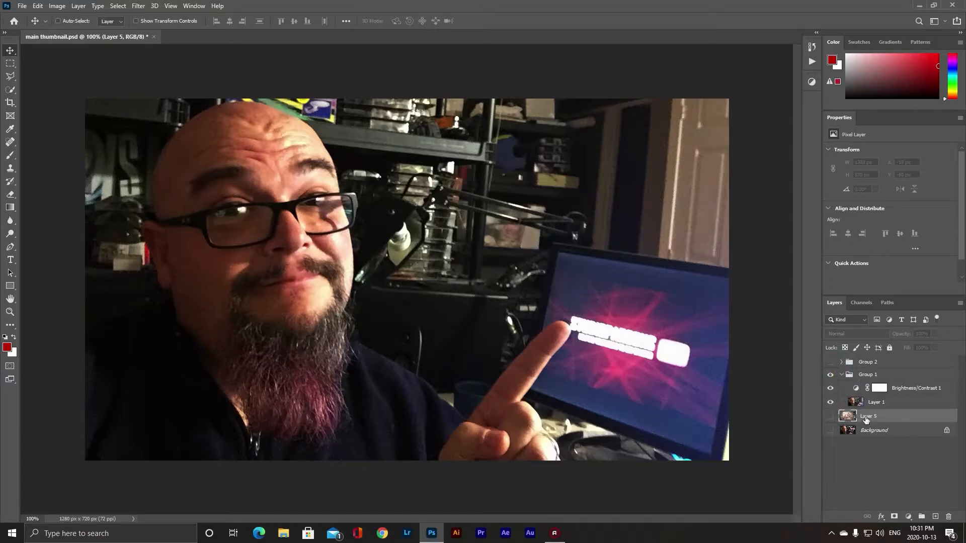
{"action": "left_click_drag", "start_coordinate": [860, 402], "coordinate": [936, 517]}
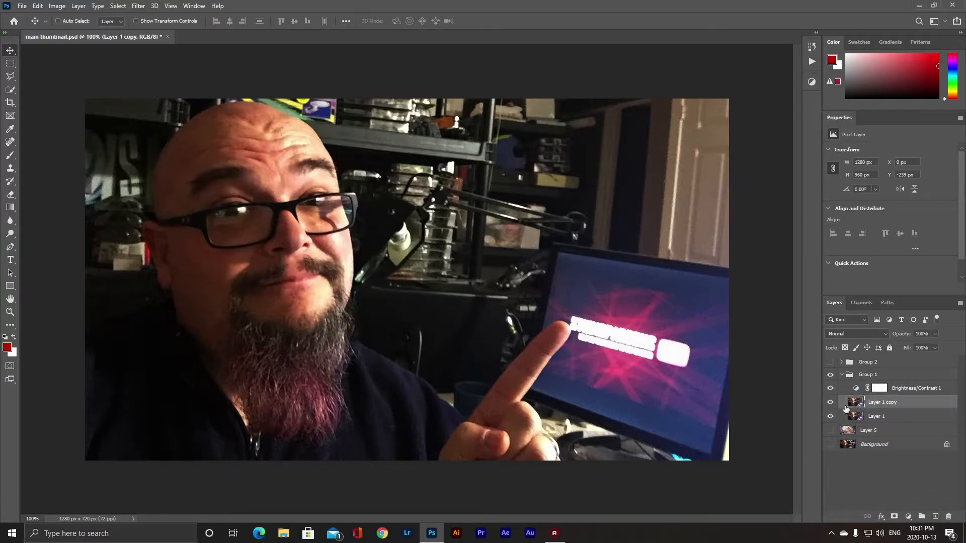
{"action": "left_click_drag", "start_coordinate": [855, 402], "coordinate": [851, 369]}
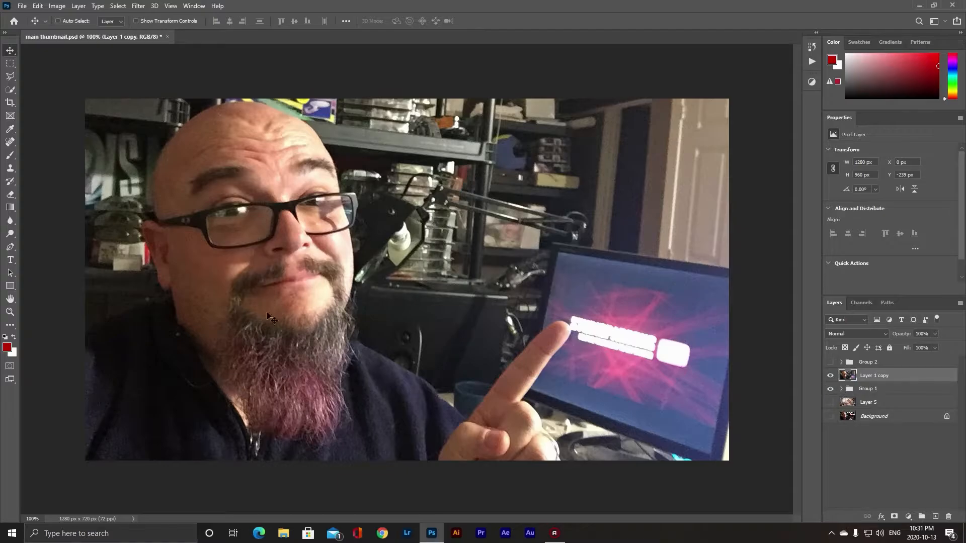
{"action": "left_click", "coordinate": [842, 389]}
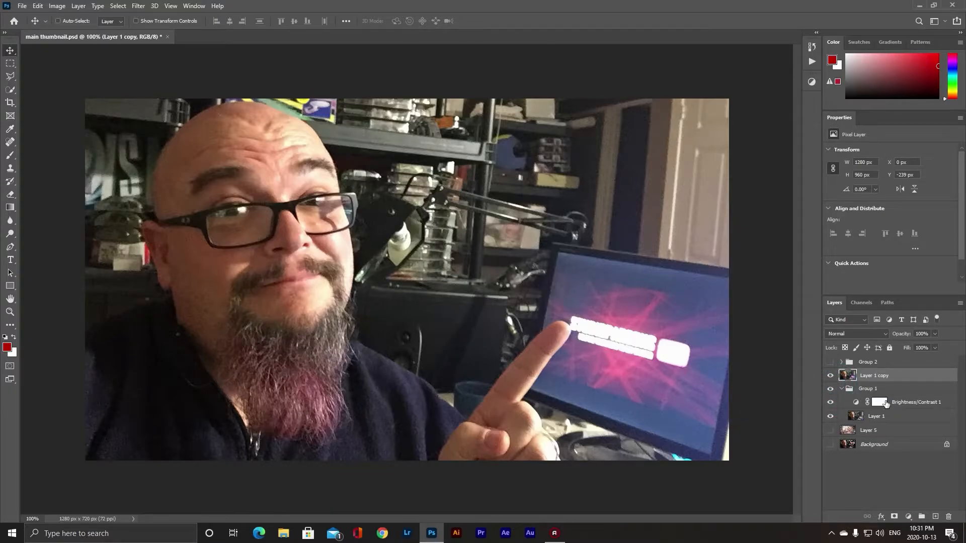
{"action": "left_click", "coordinate": [841, 389]}
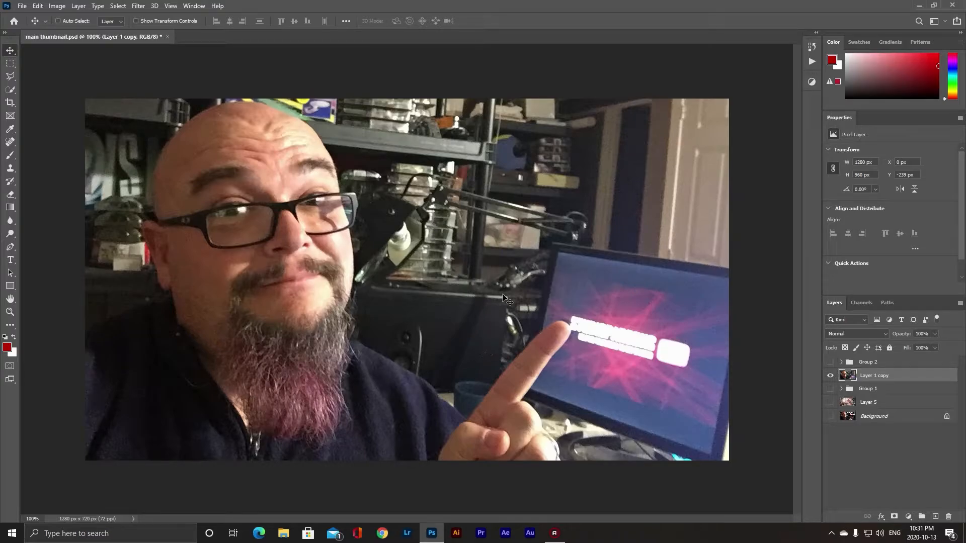
- Select the background around the person with the Quick Selection Tool on Layer 1 copy
{"action": "left_click", "coordinate": [11, 91]}
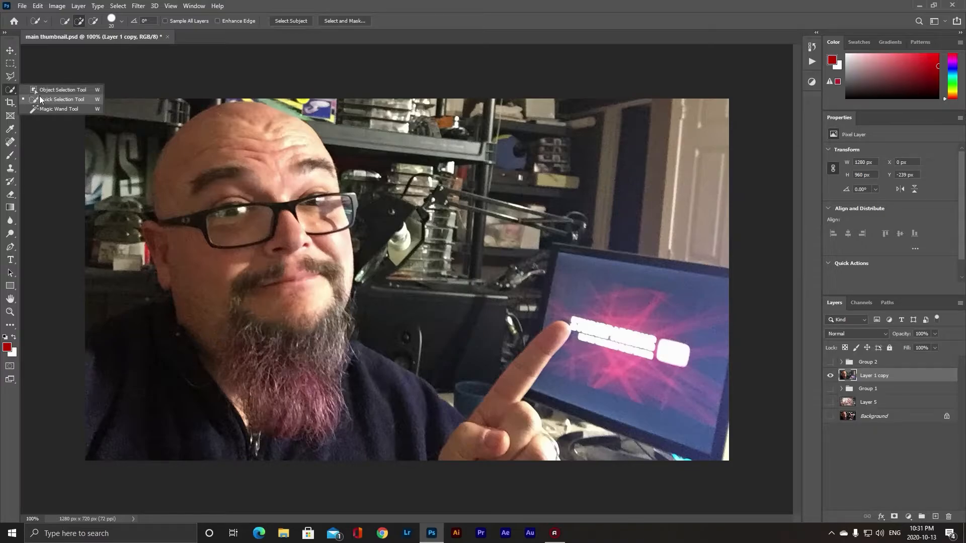
{"action": "left_click", "coordinate": [71, 100]}
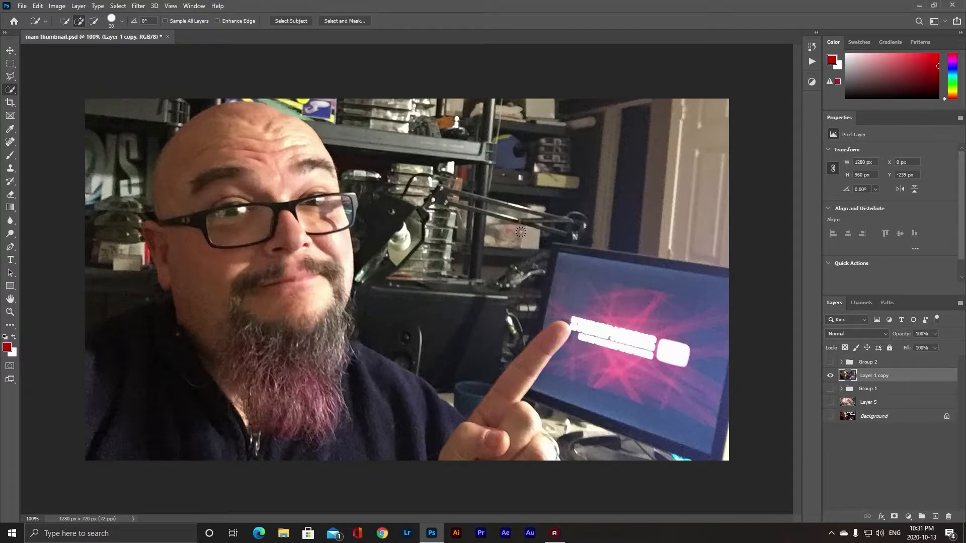
{"action": "mouse_move", "coordinate": [402, 121]}
{"action": "left_mouse_down"}
{"action": "mouse_move", "coordinate": [360, 91]}
{"action": "mouse_move", "coordinate": [398, 131]}
{"action": "mouse_move", "coordinate": [417, 135]}
{"action": "mouse_move", "coordinate": [429, 241]}
{"action": "mouse_move", "coordinate": [484, 242]}
{"action": "mouse_move", "coordinate": [541, 169]}
{"action": "mouse_move", "coordinate": [699, 130]}
{"action": "left_mouse_up"}
{"action": "mouse_move", "coordinate": [708, 209]}
{"action": "left_mouse_down"}
{"action": "mouse_move", "coordinate": [696, 386]}
{"action": "mouse_move", "coordinate": [635, 445]}
{"action": "mouse_move", "coordinate": [561, 439]}
{"action": "left_mouse_up"}
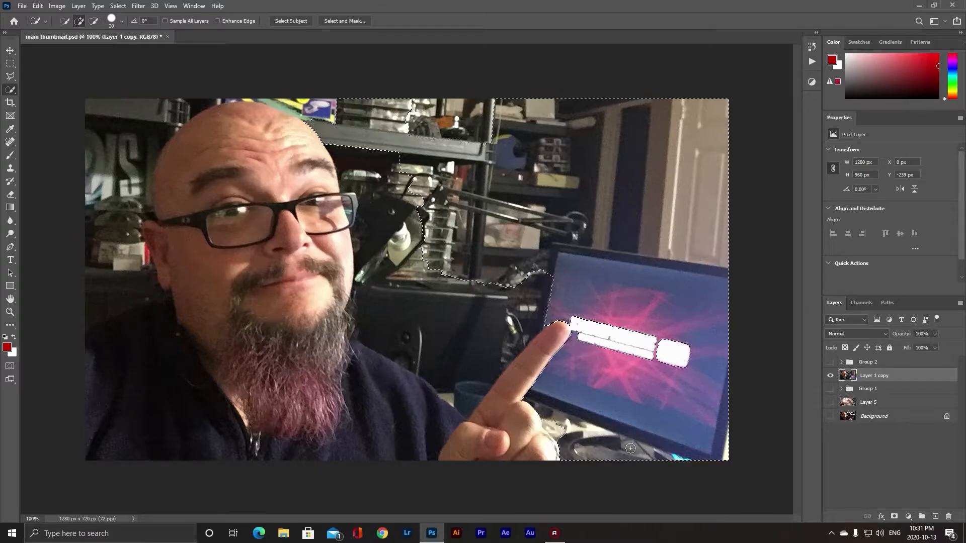
{"action": "left_click", "coordinate": [553, 279]}
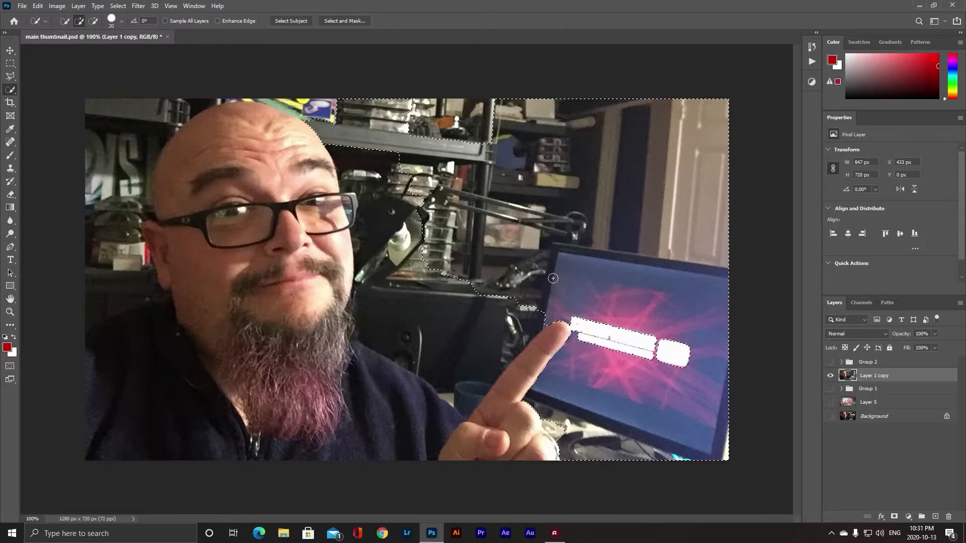
{"action": "mouse_move", "coordinate": [544, 291]}
{"action": "left_mouse_down"}
{"action": "mouse_move", "coordinate": [485, 300]}
{"action": "mouse_move", "coordinate": [460, 319]}
{"action": "mouse_move", "coordinate": [458, 334]}
{"action": "left_mouse_up"}
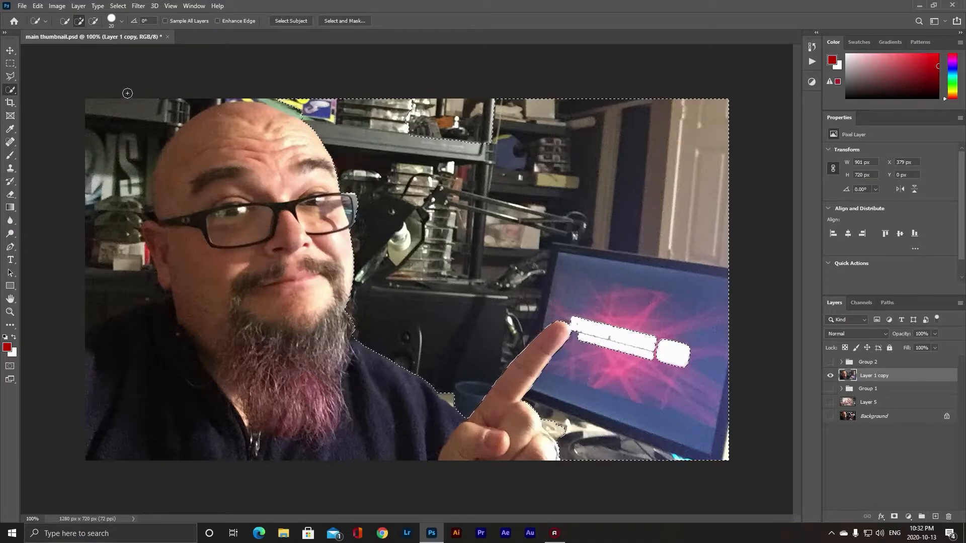
{"action": "mouse_move", "coordinate": [117, 109]}
{"action": "left_mouse_down"}
{"action": "mouse_move", "coordinate": [96, 164]}
{"action": "mouse_move", "coordinate": [109, 260]}
{"action": "mouse_move", "coordinate": [85, 299]}
{"action": "mouse_move", "coordinate": [110, 292]}
{"action": "mouse_move", "coordinate": [94, 279]}
{"action": "left_mouse_up"}
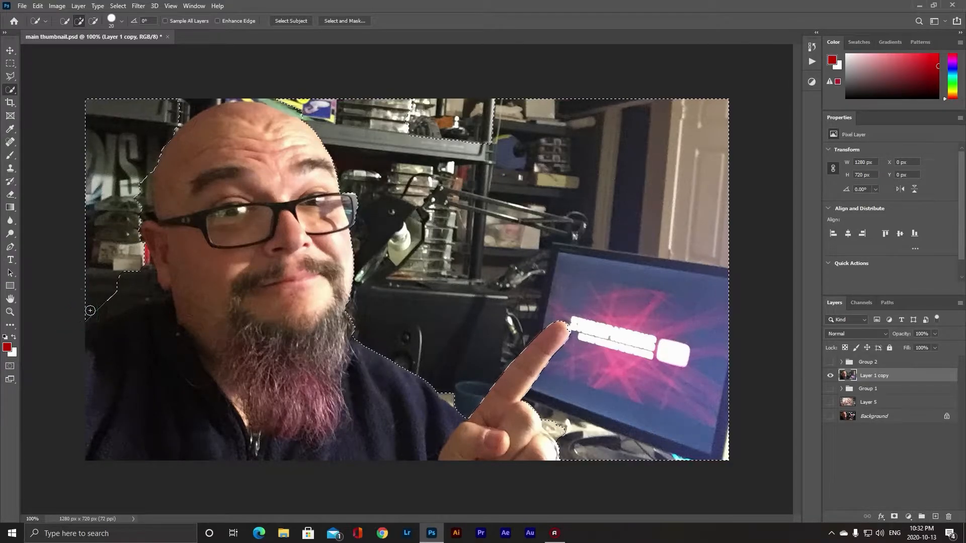
{"action": "left_click_drag", "start_coordinate": [112, 301], "coordinate": [148, 295]}
{"action": "left_click", "coordinate": [9, 76]}
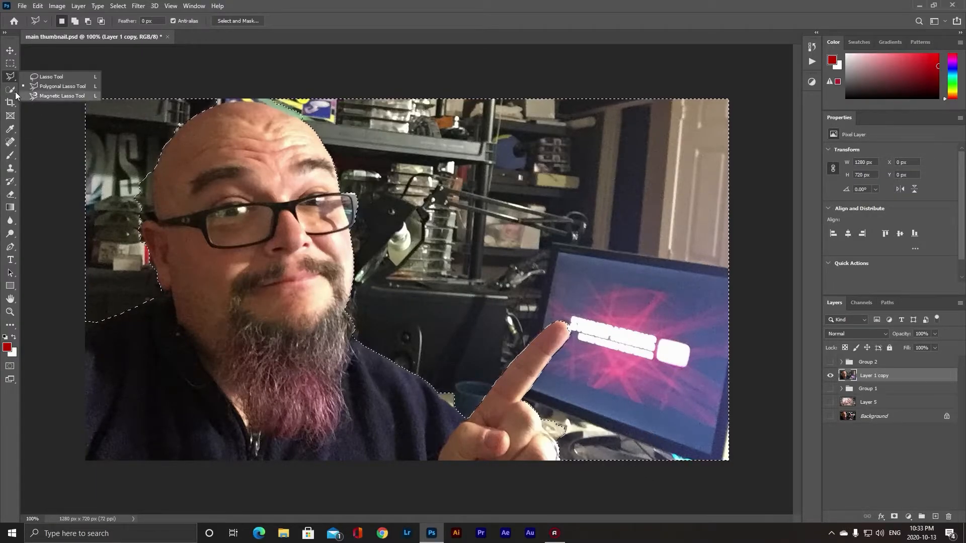
{"action": "key", "text": "w"}
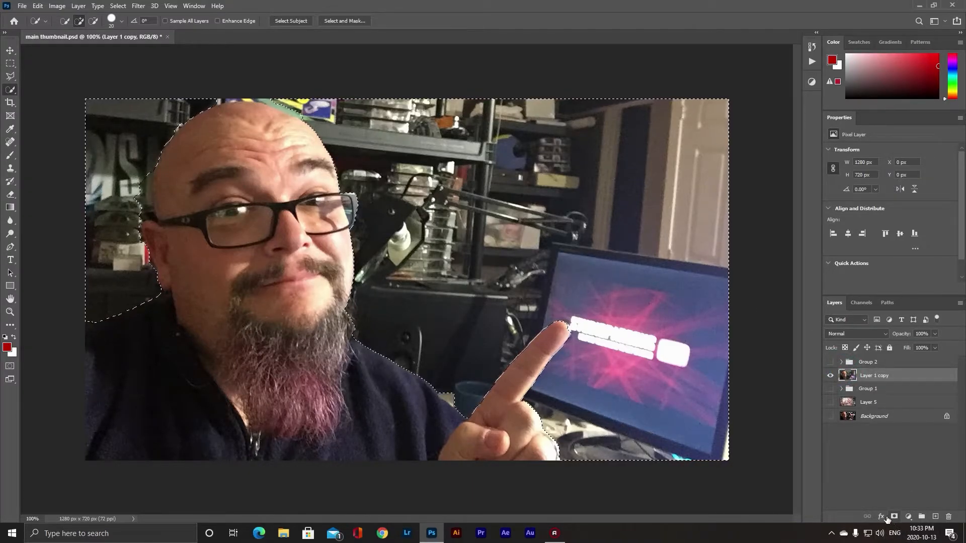
- Invert the selection and add a layer mask to Layer 1 copy so only the person remains
{"action": "left_click", "coordinate": [894, 517]}
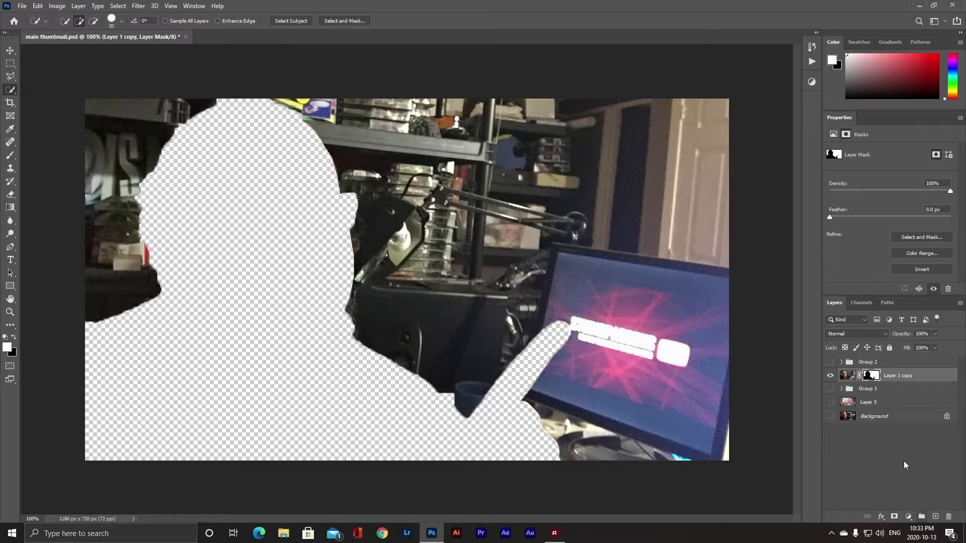
{"action": "key", "text": "ctrl+z"}
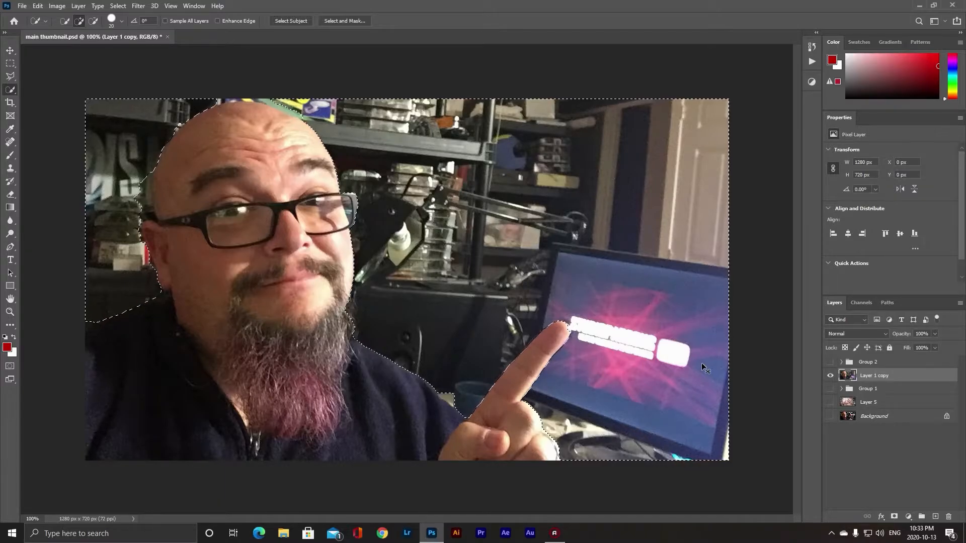
{"action": "key", "text": "ctrl+shift+i"}
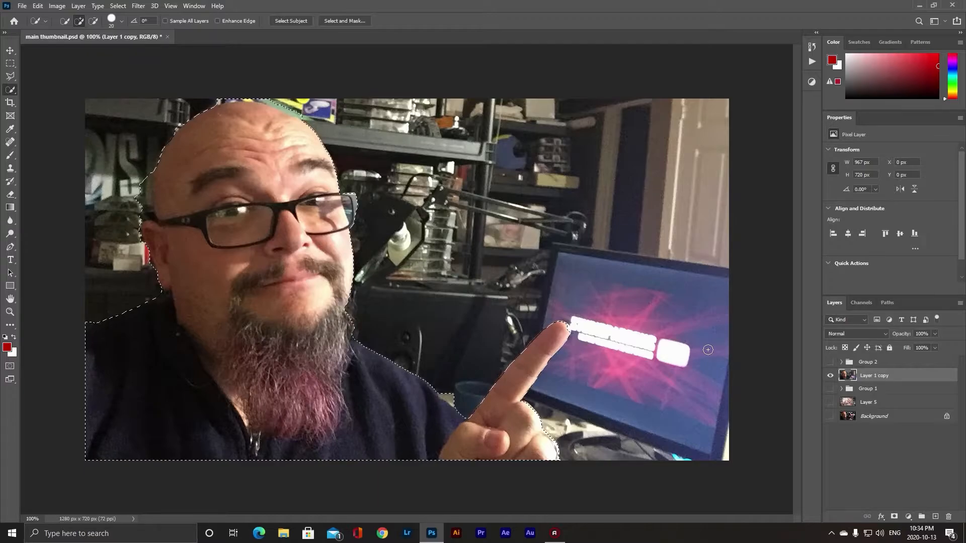
{"action": "left_click", "coordinate": [894, 518]}
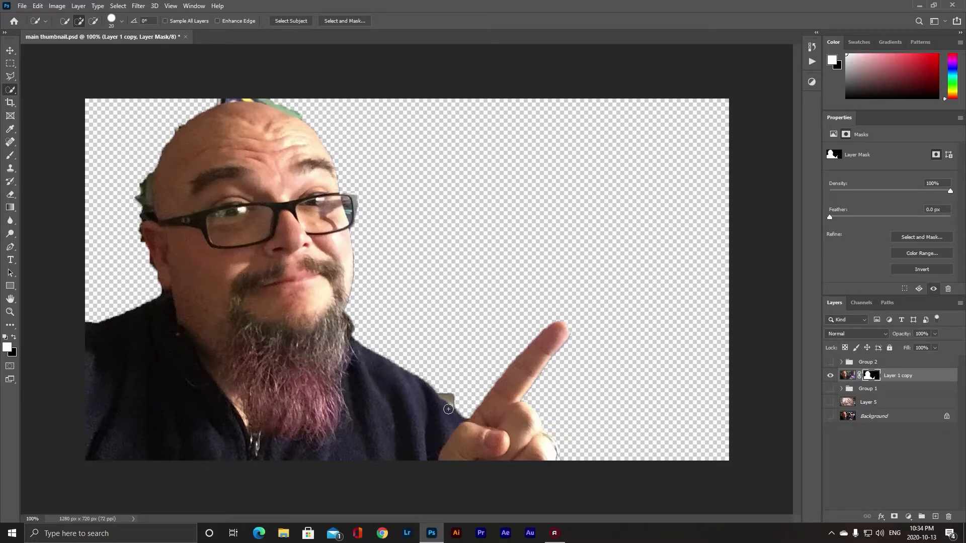
- Zoom into the shoulder and outline the leftover background patch there with the Polygonal Lasso
{"action": "key", "text": "z"}
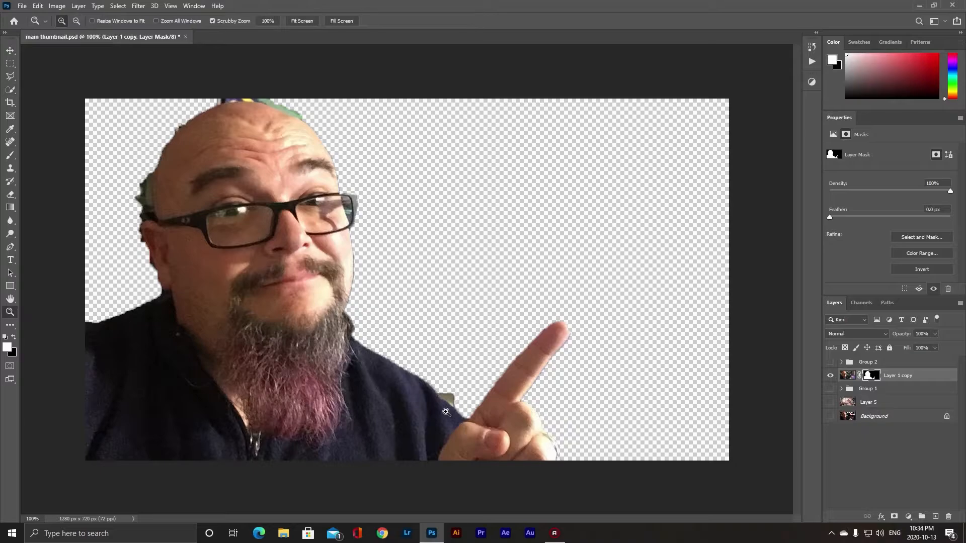
{"action": "left_click_drag", "start_coordinate": [445, 401], "coordinate": [492, 427]}
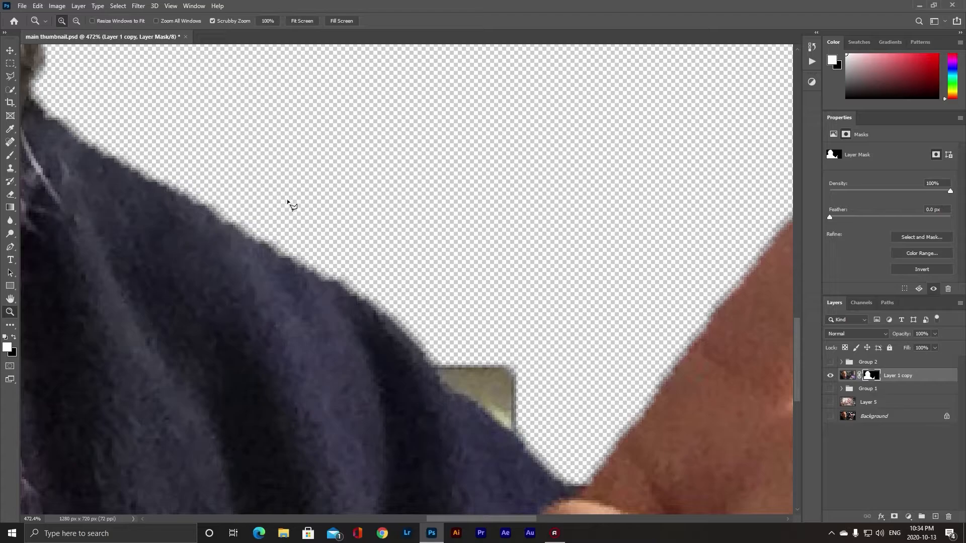
{"action": "key", "text": "l"}
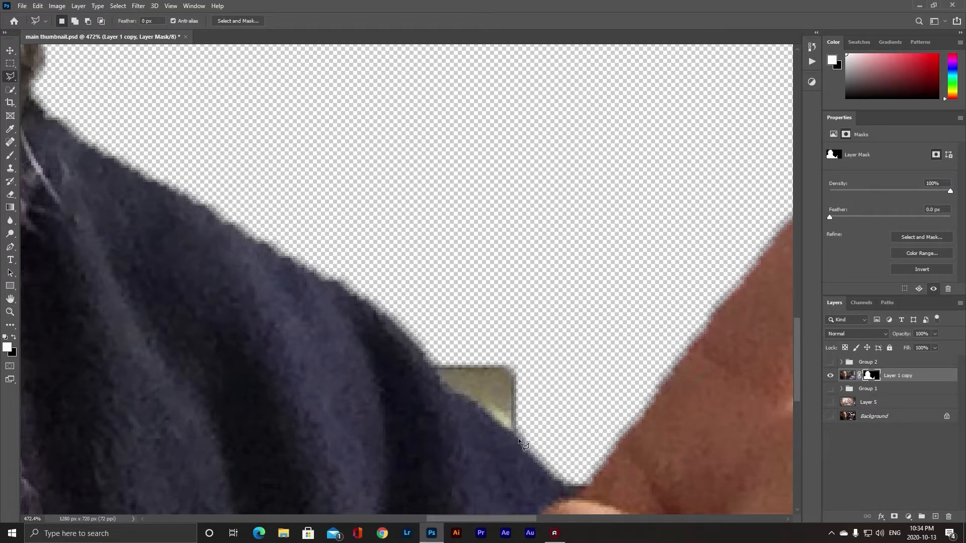
{"action": "left_click", "coordinate": [518, 438]}
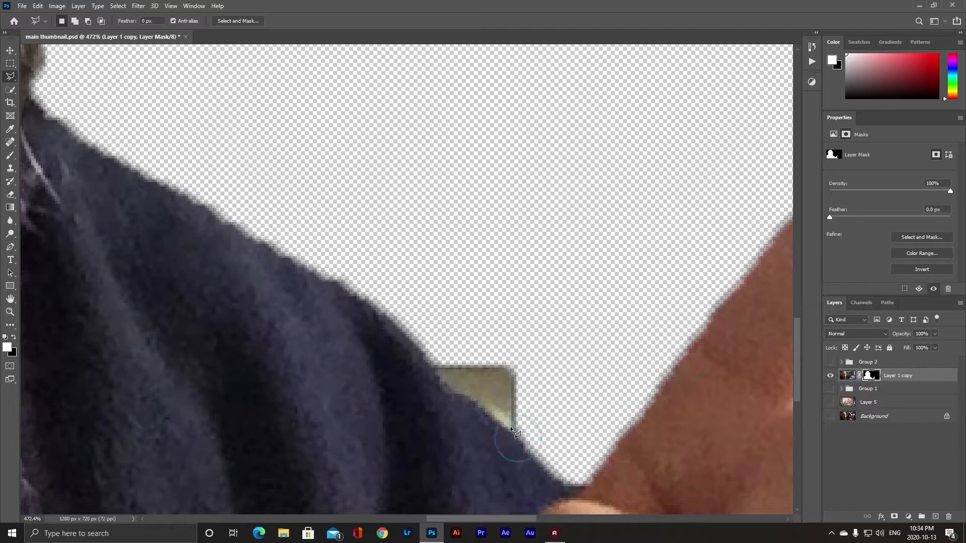
{"action": "left_click", "coordinate": [477, 405]}
{"action": "left_click", "coordinate": [445, 390]}
{"action": "left_click", "coordinate": [449, 290]}
{"action": "left_click", "coordinate": [578, 321]}
{"action": "left_click", "coordinate": [565, 387]}
{"action": "double_click", "coordinate": [542, 427]}
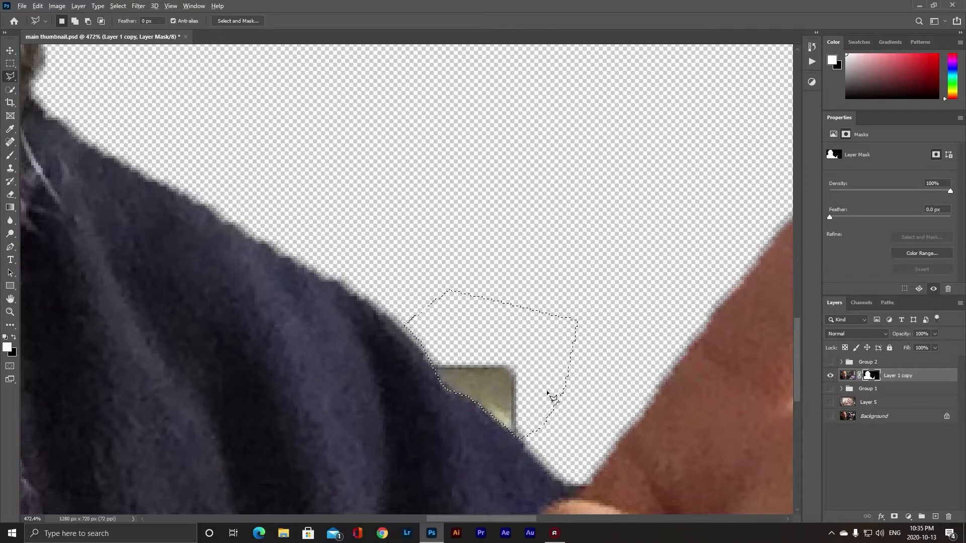
- Fill the selected area of the mask with black to hide the patch, then deselect
{"action": "key", "text": "alt+BackSpace"}
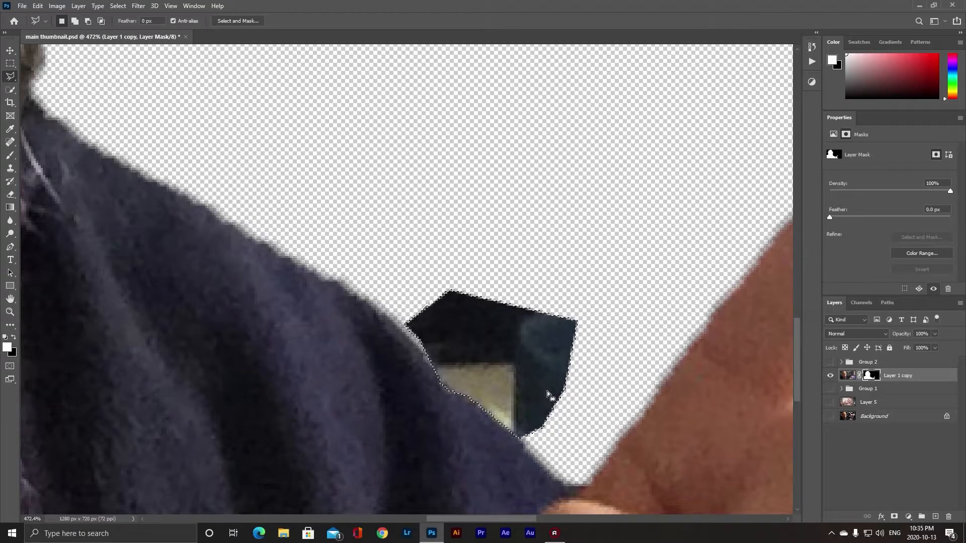
{"action": "key", "text": "ctrl+BackSpace"}
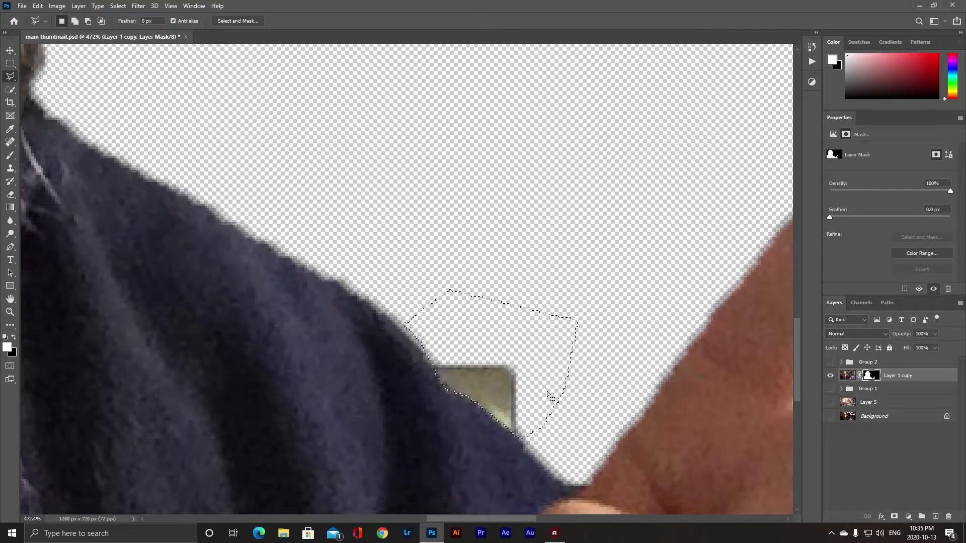
{"action": "key", "text": "x"}
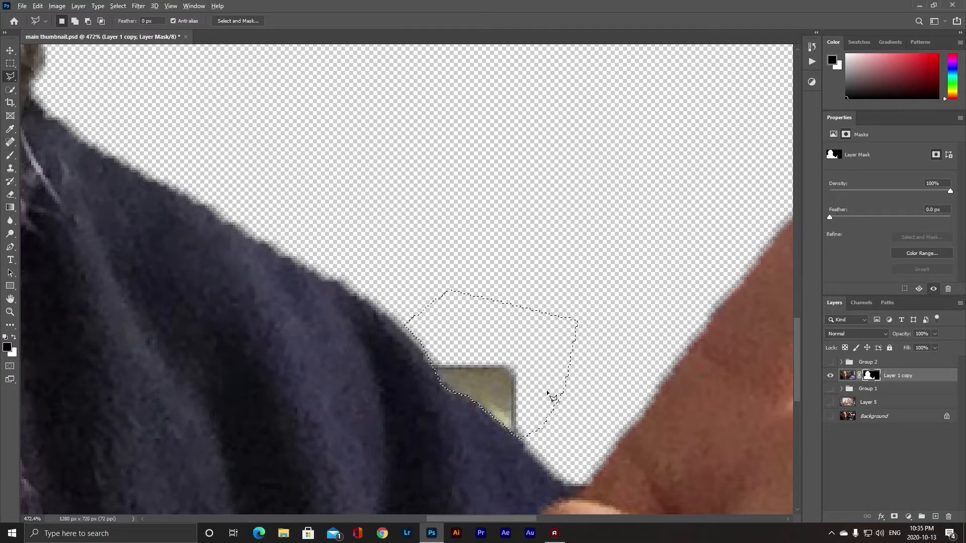
{"action": "key", "text": "alt+BackSpace"}
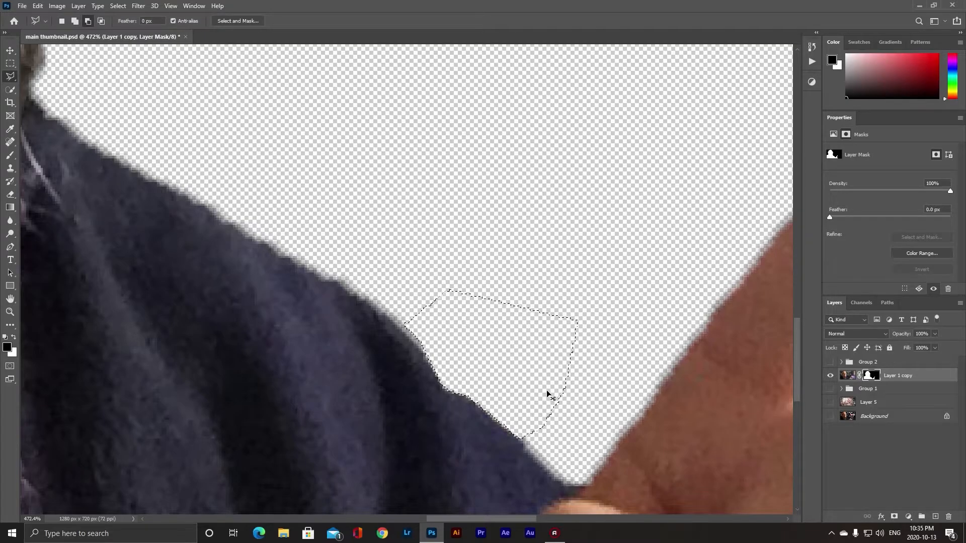
{"action": "key", "text": "ctrl+d"}
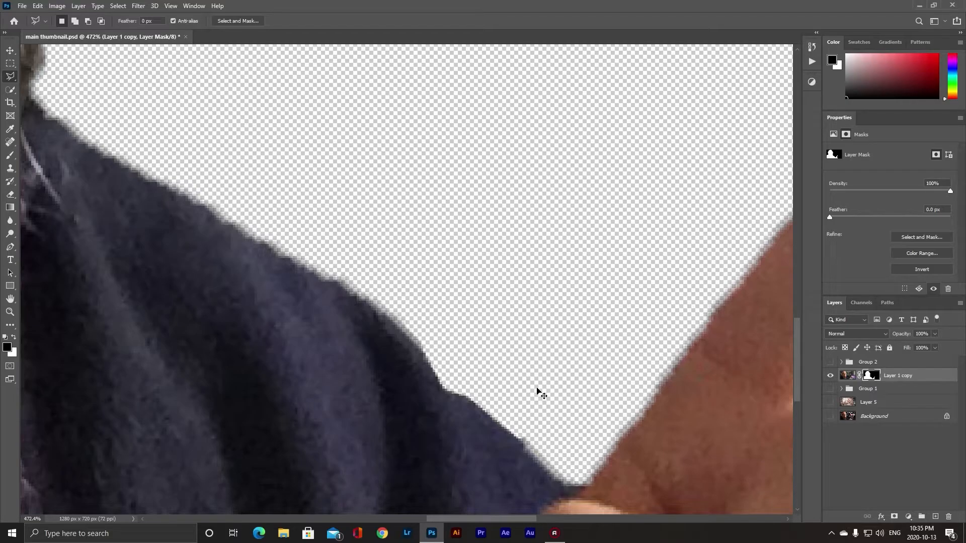
- Outline the green patch on top of the head with the Polygonal Lasso, fill it black in the mask, and deselect
{"action": "key", "text": "ctrl+minus"}
{"action": "key", "text": "ctrl+minus"}
{"action": "key", "text": "ctrl+minus"}
{"action": "key", "text": "ctrl+minus"}
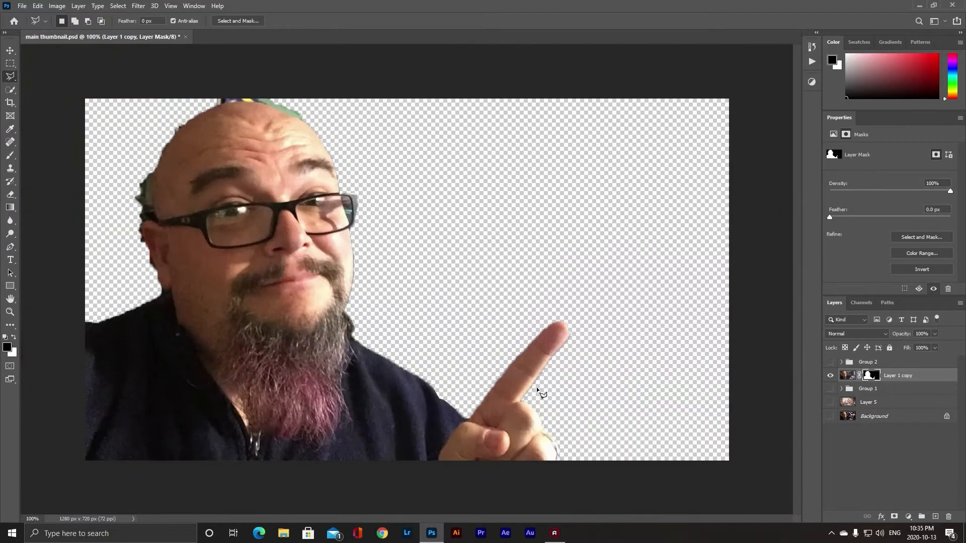
{"action": "key", "text": "z"}
{"action": "mouse_move", "coordinate": [146, 217]}
{"action": "left_mouse_down"}
{"action": "mouse_move", "coordinate": [201, 233]}
{"action": "mouse_move", "coordinate": [196, 222]}
{"action": "left_mouse_up"}
{"action": "key", "text": "space"}
{"action": "left_click_drag", "start_coordinate": [267, 167], "coordinate": [246, 374]}
{"action": "left_click_drag", "start_coordinate": [270, 281], "coordinate": [252, 289]}
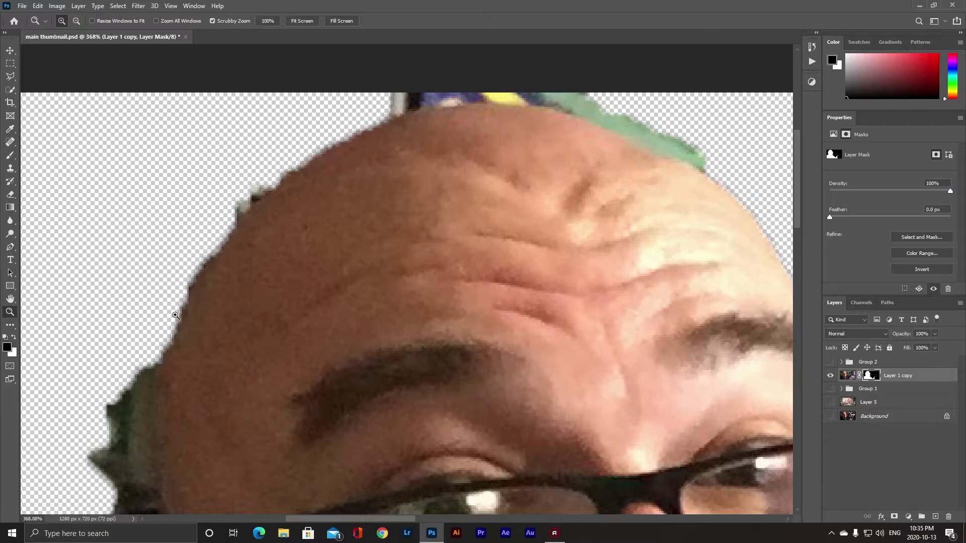
{"action": "left_click", "coordinate": [9, 90]}
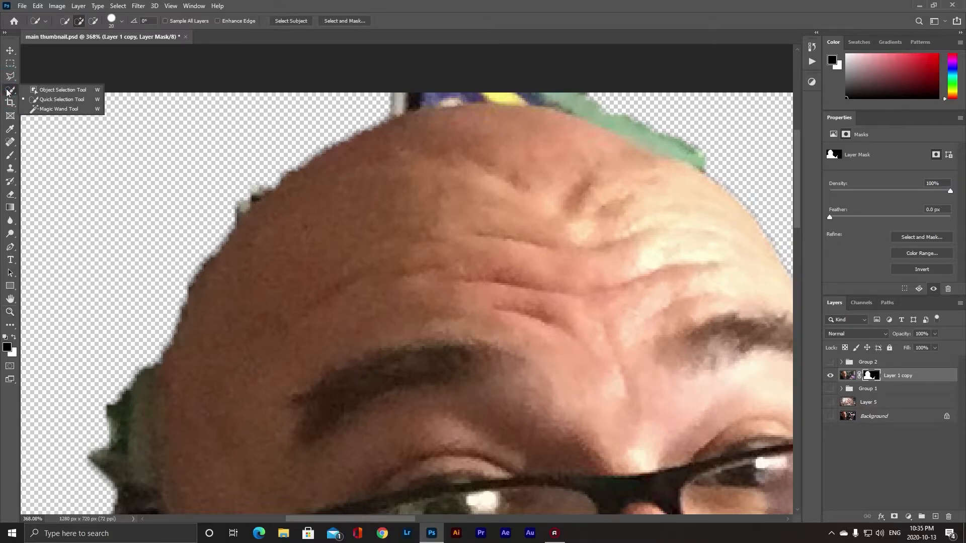
{"action": "left_click", "coordinate": [51, 100]}
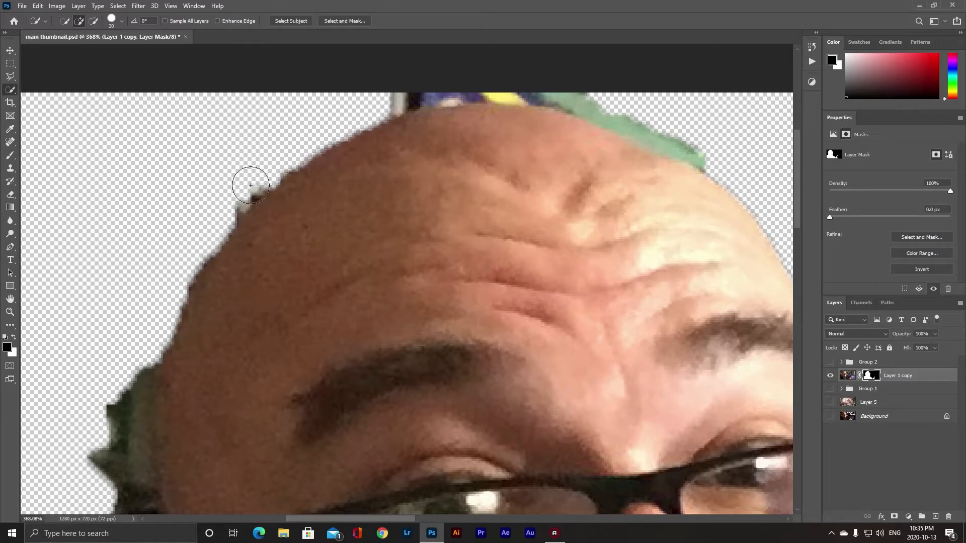
{"action": "left_click", "coordinate": [10, 76]}
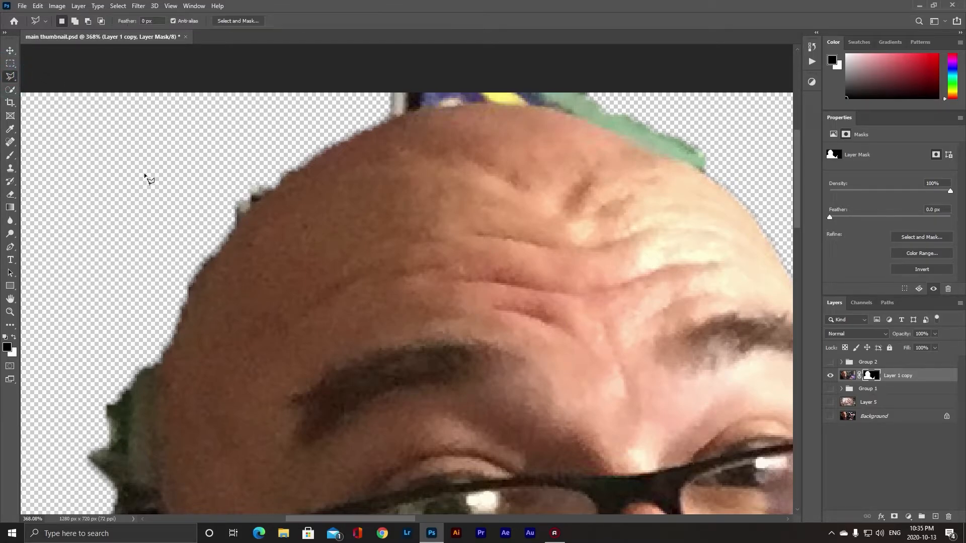
{"action": "mouse_move", "coordinate": [349, 245]}
{"action": "left_mouse_down"}
{"action": "mouse_move", "coordinate": [283, 257]}
{"action": "mouse_move", "coordinate": [218, 285]}
{"action": "left_mouse_up"}
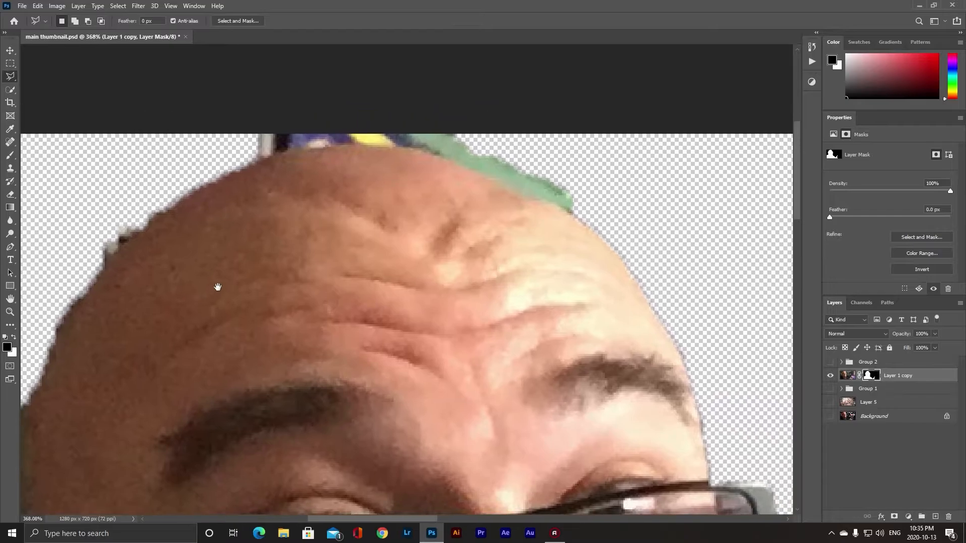
{"action": "left_click", "coordinate": [577, 217]}
{"action": "left_click", "coordinate": [151, 219]}
{"action": "left_click_drag", "start_coordinate": [151, 235], "coordinate": [320, 146]}
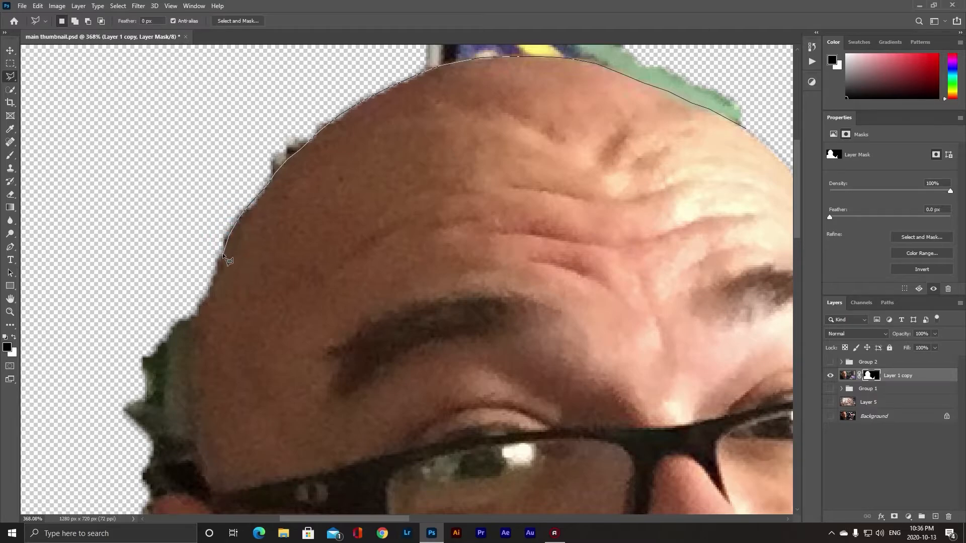
{"action": "left_click", "coordinate": [202, 281]}
{"action": "left_click", "coordinate": [147, 152]}
{"action": "left_click_drag", "start_coordinate": [233, 76], "coordinate": [144, 162]}
{"action": "left_click", "coordinate": [206, 89]}
{"action": "left_click", "coordinate": [415, 52]}
{"action": "left_click", "coordinate": [620, 92]}
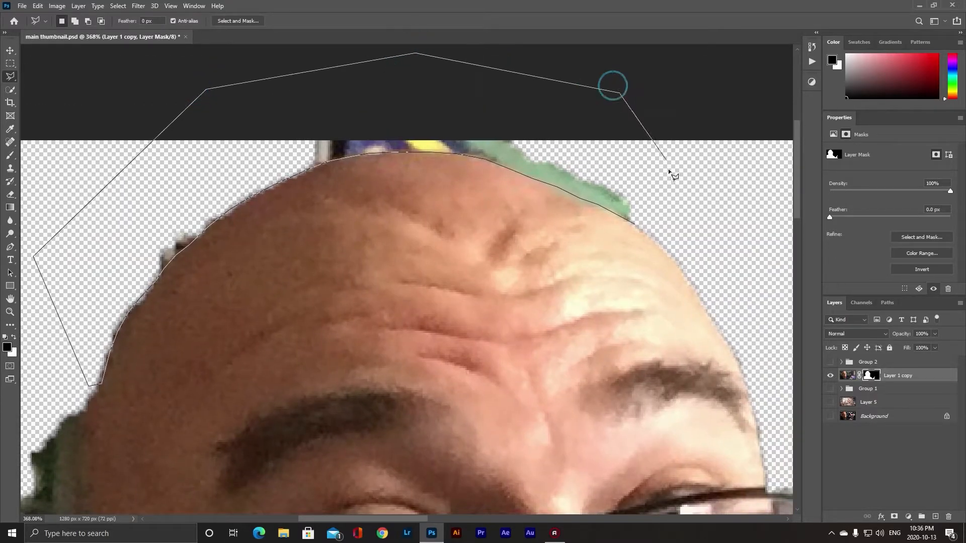
{"action": "left_click", "coordinate": [694, 226]}
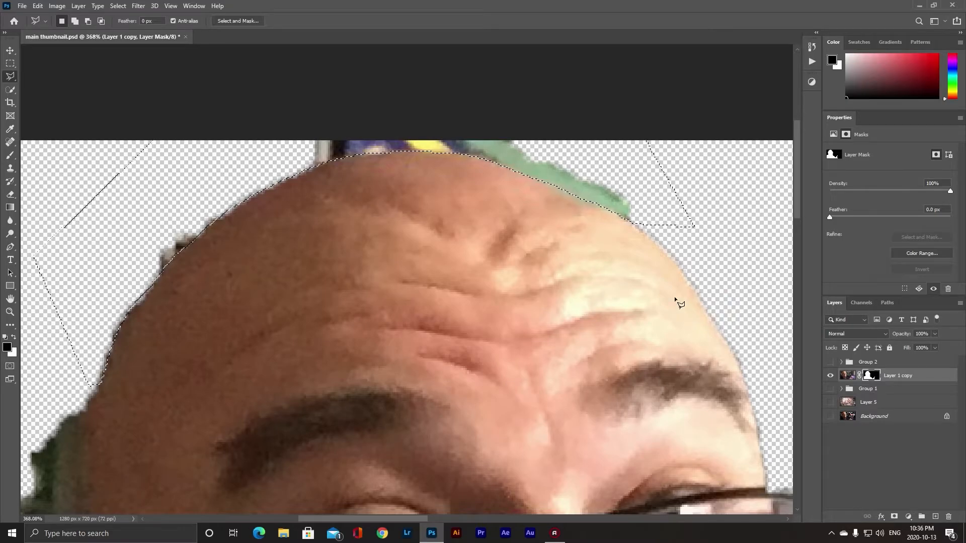
{"action": "key", "text": "alt+BackSpace"}
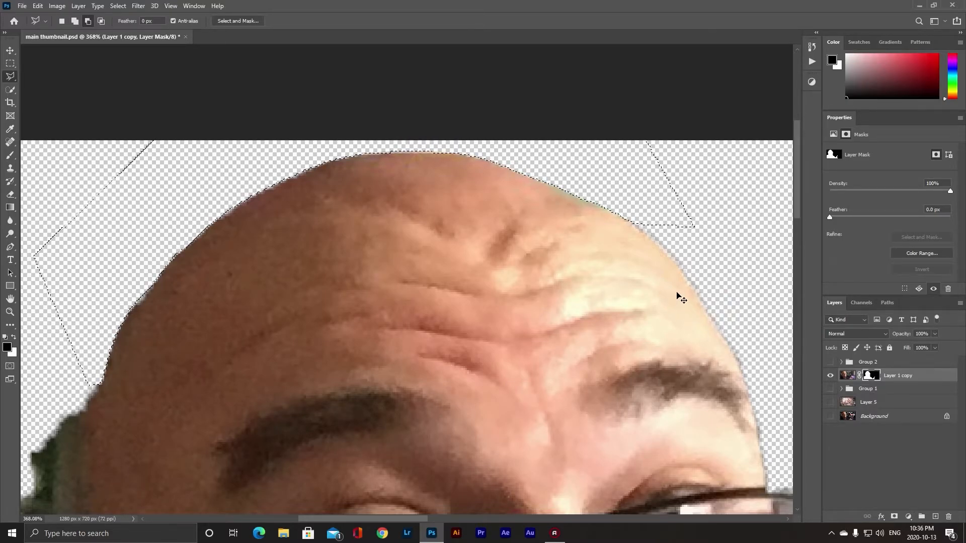
{"action": "key", "text": "ctrl+d"}
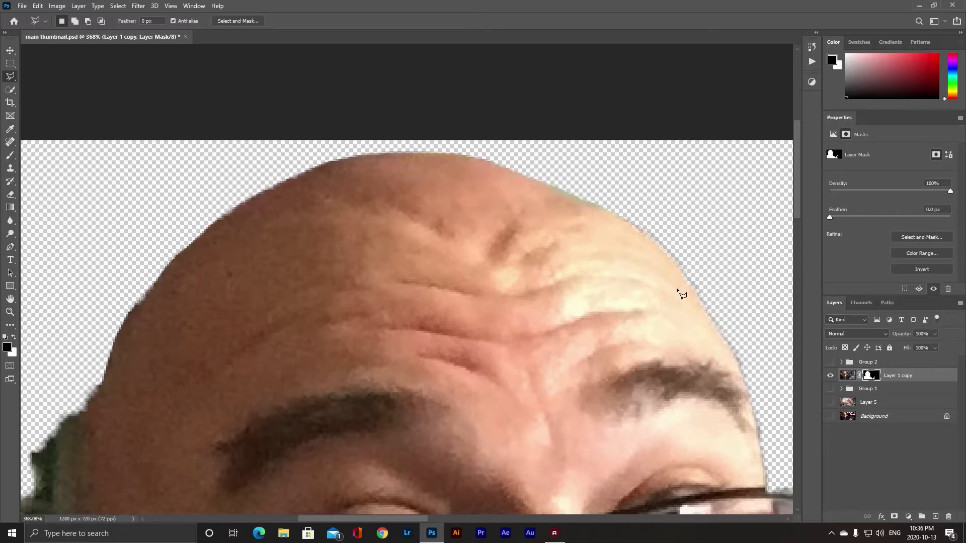
- Outline the green hair patch beside the head and ear with the Polygonal Lasso, fill it black in the mask, and deselect
{"action": "mouse_move", "coordinate": [356, 374]}
{"action": "left_mouse_down"}
{"action": "mouse_move", "coordinate": [577, 223]}
{"action": "mouse_move", "coordinate": [578, 167]}
{"action": "left_mouse_up"}
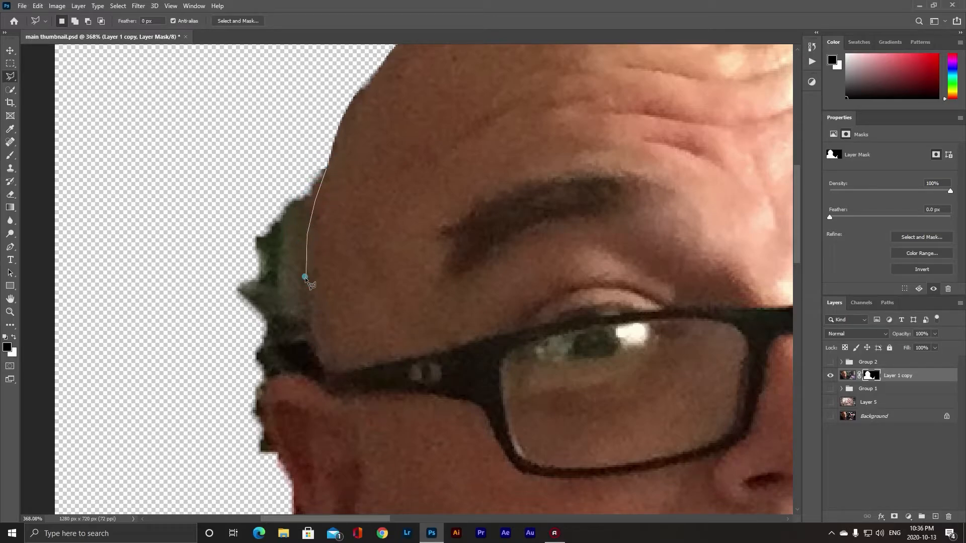
{"action": "mouse_move", "coordinate": [308, 309]}
{"action": "left_mouse_down"}
{"action": "mouse_move", "coordinate": [309, 340]}
{"action": "mouse_move", "coordinate": [280, 352]}
{"action": "mouse_move", "coordinate": [282, 372]}
{"action": "mouse_move", "coordinate": [263, 394]}
{"action": "mouse_move", "coordinate": [234, 275]}
{"action": "mouse_move", "coordinate": [251, 233]}
{"action": "mouse_move", "coordinate": [271, 254]}
{"action": "mouse_move", "coordinate": [262, 248]}
{"action": "mouse_move", "coordinate": [270, 113]}
{"action": "mouse_move", "coordinate": [262, 254]}
{"action": "left_mouse_up"}
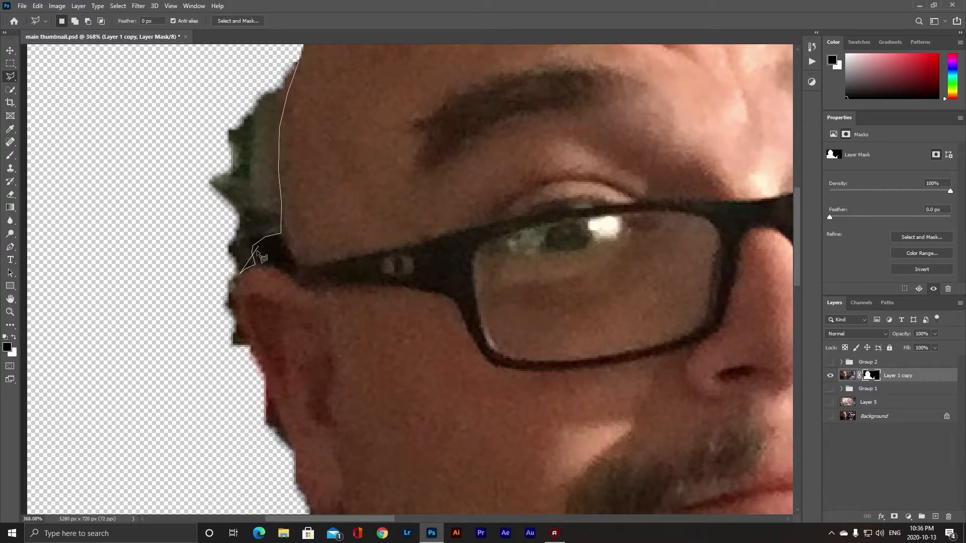
{"action": "left_click_drag", "start_coordinate": [237, 290], "coordinate": [273, 394]}
{"action": "left_click", "coordinate": [289, 442]}
{"action": "mouse_move", "coordinate": [289, 441]}
{"action": "left_mouse_down"}
{"action": "mouse_move", "coordinate": [261, 292]}
{"action": "mouse_move", "coordinate": [226, 235]}
{"action": "left_mouse_up"}
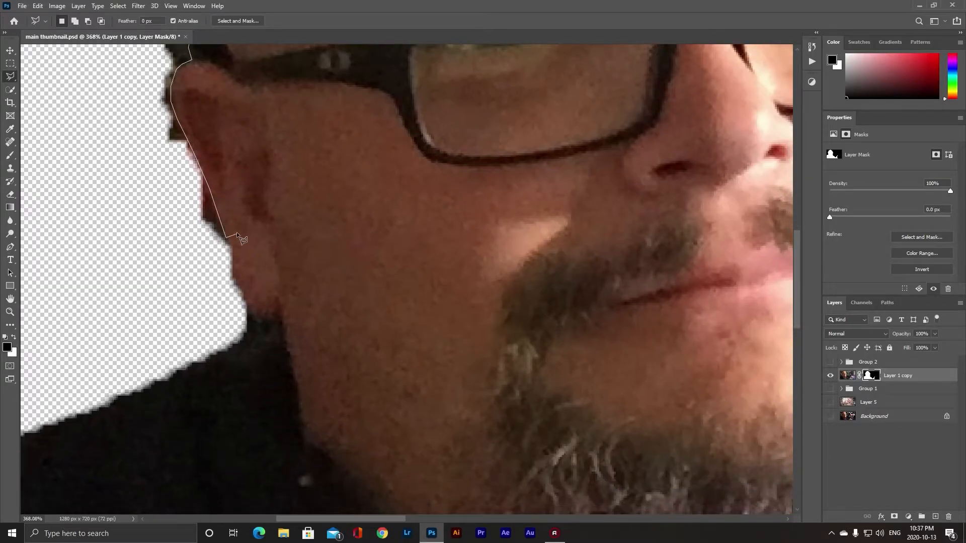
{"action": "left_click", "coordinate": [230, 274]}
{"action": "left_click", "coordinate": [245, 304]}
{"action": "left_click", "coordinate": [253, 319]}
{"action": "left_click", "coordinate": [240, 341]}
{"action": "left_click_drag", "start_coordinate": [180, 353], "coordinate": [265, 273]}
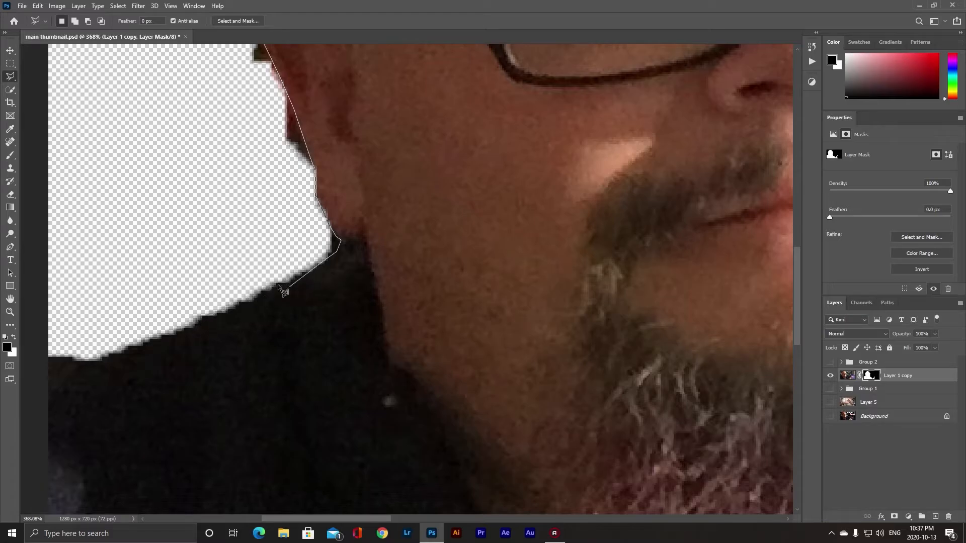
{"action": "left_click", "coordinate": [294, 278]}
{"action": "left_click", "coordinate": [240, 303]}
{"action": "left_click", "coordinate": [188, 331]}
{"action": "left_click", "coordinate": [148, 342]}
{"action": "left_click", "coordinate": [110, 353]}
{"action": "left_click", "coordinate": [87, 366]}
{"action": "left_click", "coordinate": [40, 381]}
{"action": "left_click", "coordinate": [45, 318]}
{"action": "left_click_drag", "start_coordinate": [185, 129], "coordinate": [201, 326]}
{"action": "left_click_drag", "start_coordinate": [162, 139], "coordinate": [158, 286]}
{"action": "left_click", "coordinate": [134, 151]}
{"action": "left_click_drag", "start_coordinate": [177, 108], "coordinate": [162, 196]}
{"action": "left_click", "coordinate": [283, 145]}
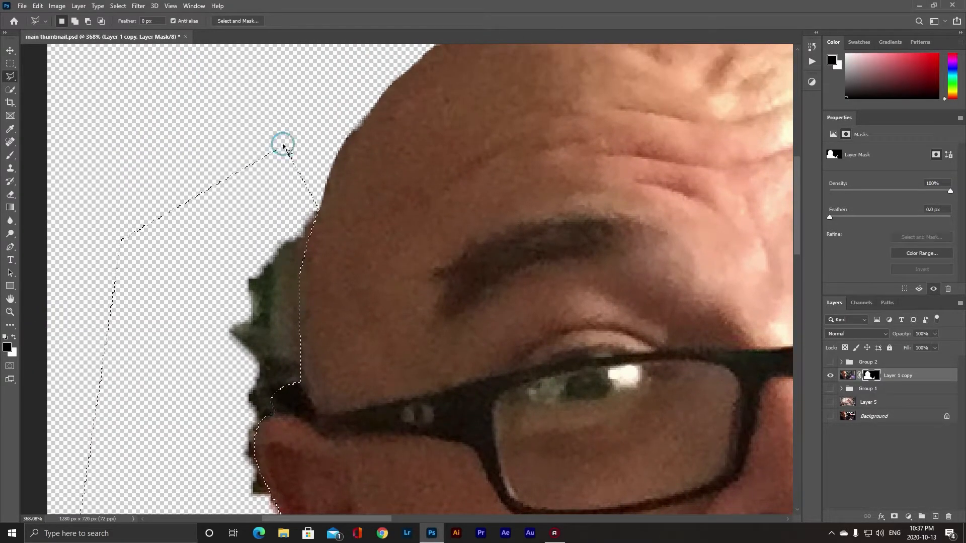
{"action": "key", "text": "alt+BackSpace"}
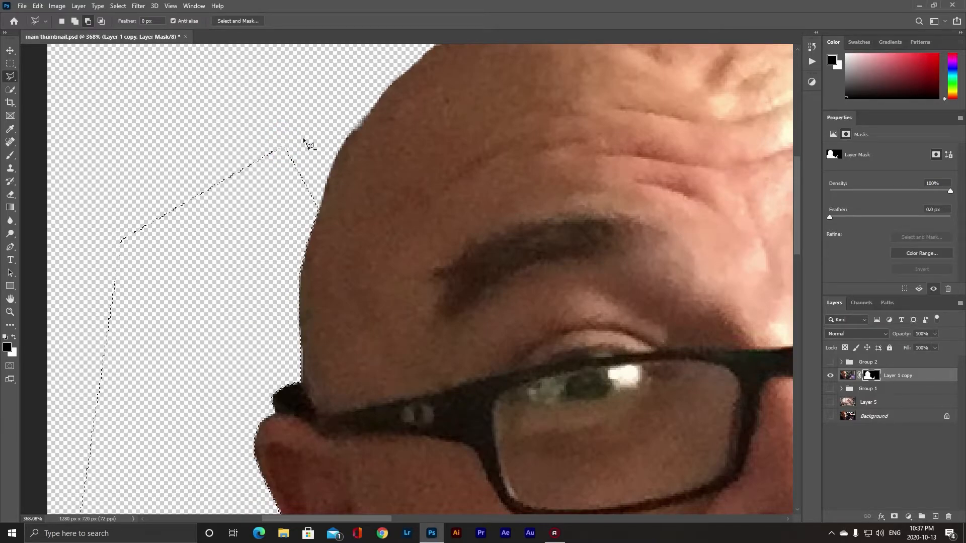
{"action": "key", "text": "ctrl+d"}
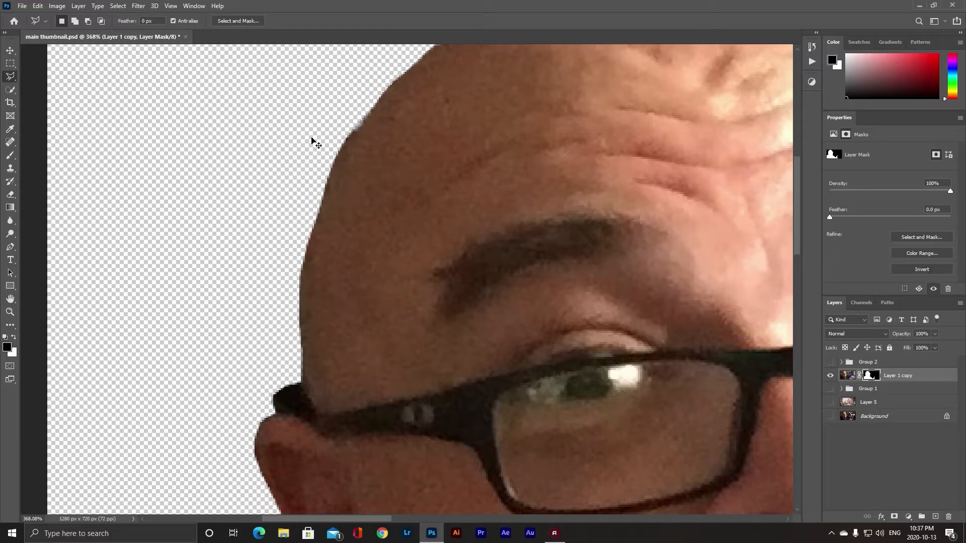
- Add a new layer above the Background and fill it with the red foreground color
{"action": "key", "text": "ctrl+0"}
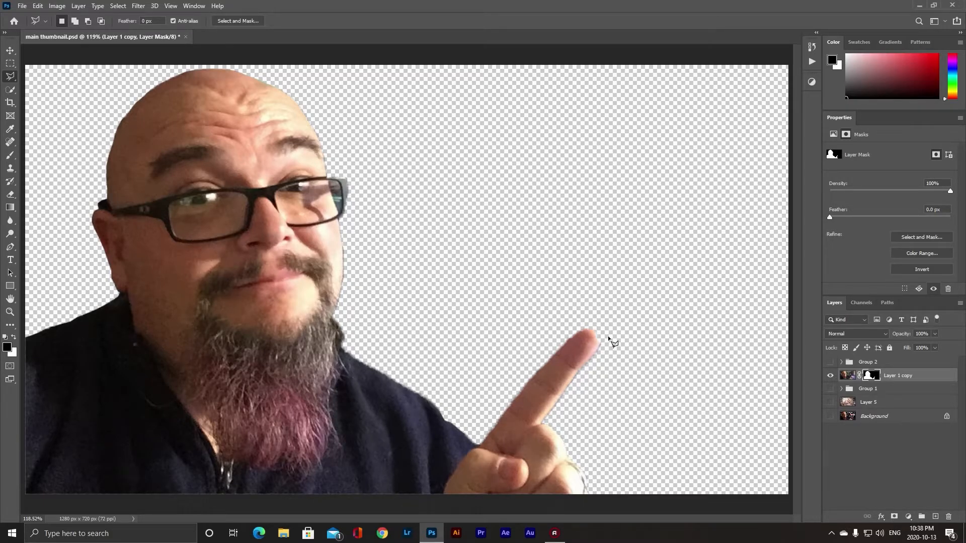
{"action": "left_click", "coordinate": [894, 417]}
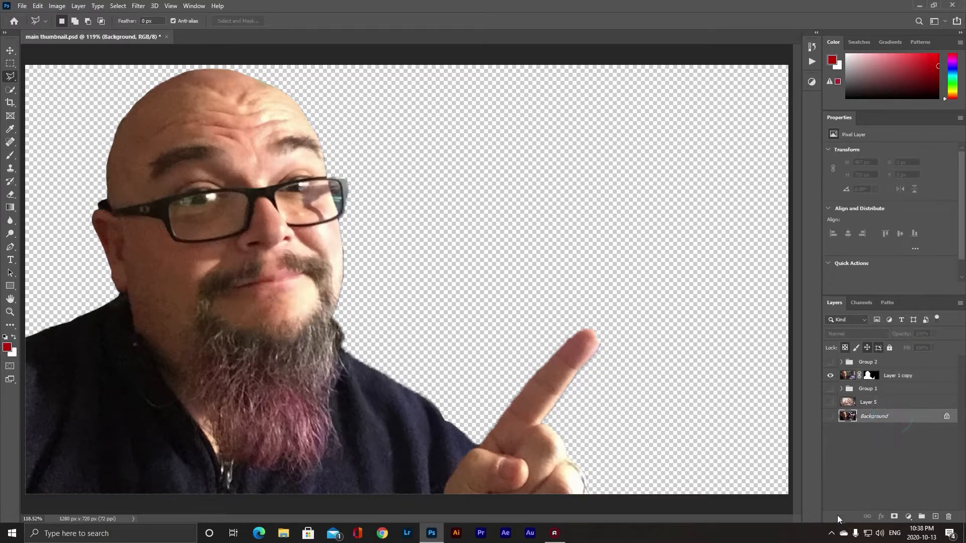
{"action": "left_click", "coordinate": [935, 516]}
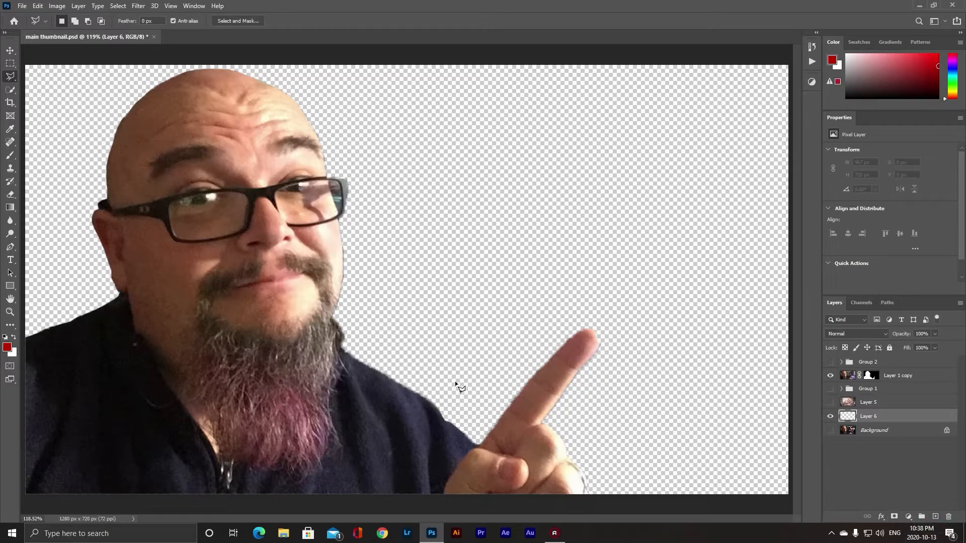
{"action": "key", "text": "alt+BackSpace"}
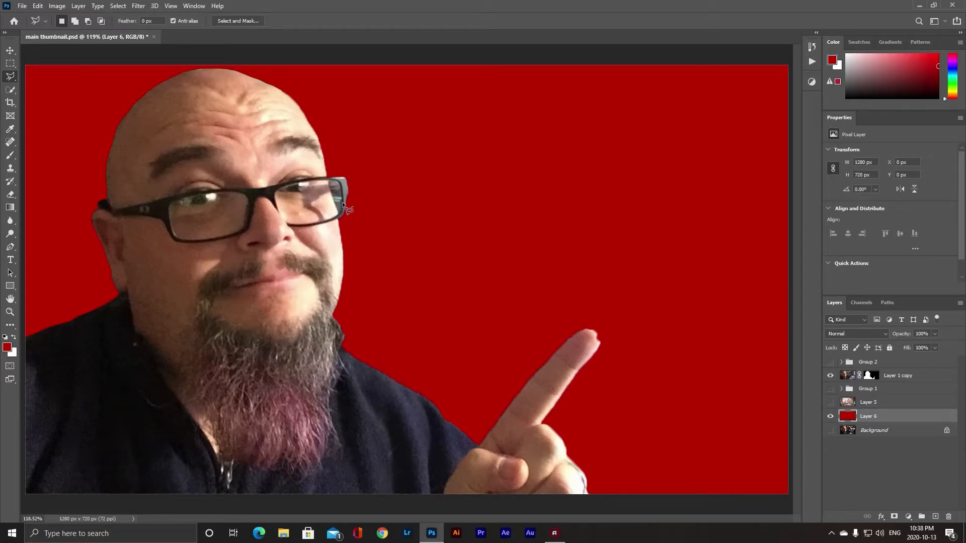
- Select the background gap inside the glasses' right corner on the mask and fill it black, then deselect
{"action": "key", "text": "z"}
{"action": "left_click_drag", "start_coordinate": [363, 211], "coordinate": [415, 223]}
{"action": "left_click_drag", "start_coordinate": [360, 265], "coordinate": [431, 292]}
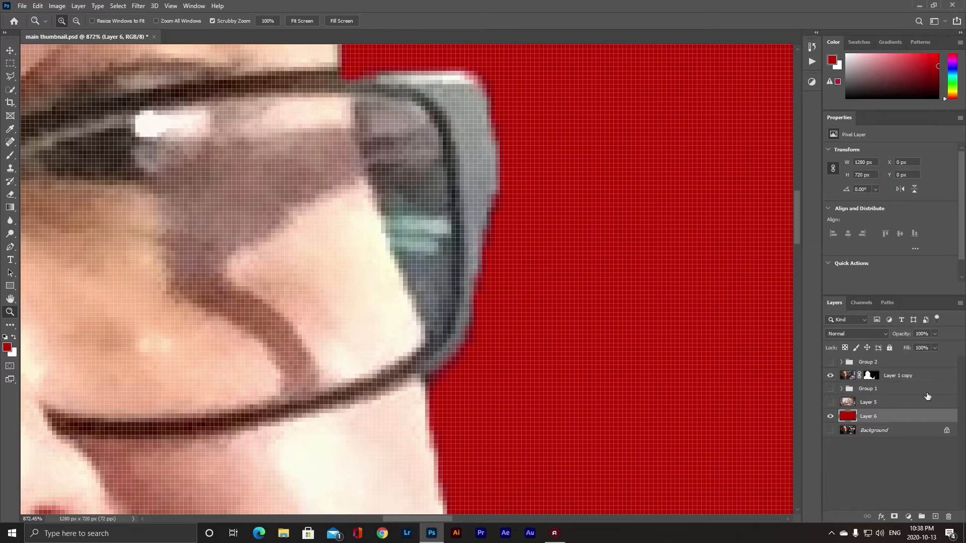
{"action": "left_click", "coordinate": [867, 376]}
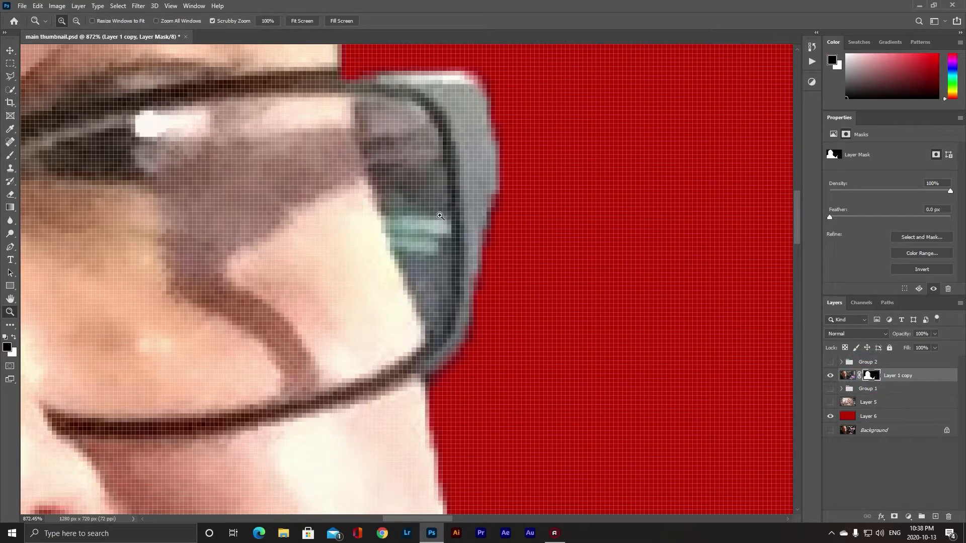
{"action": "scroll", "coordinate": [415, 231], "scroll_direction": "down", "scroll_amount": 5}
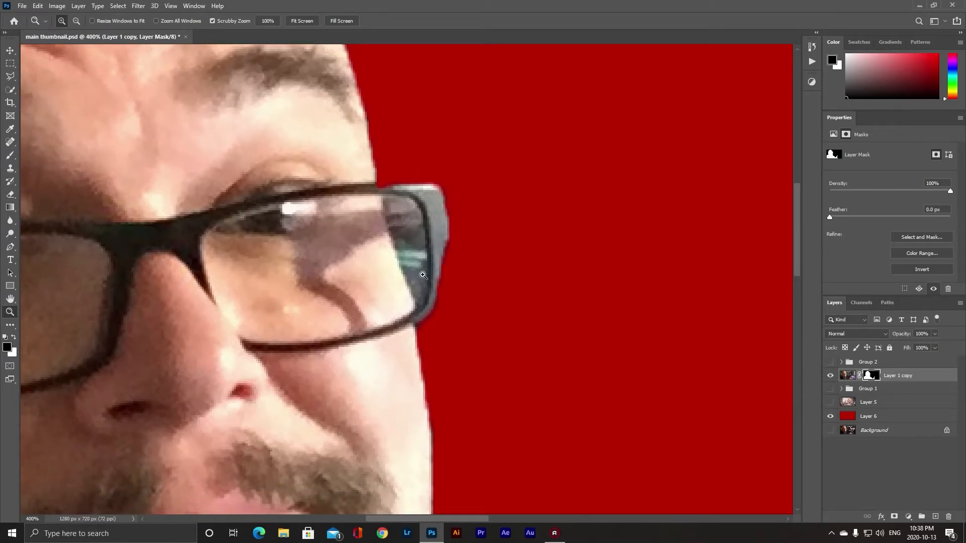
{"action": "key", "text": "l"}
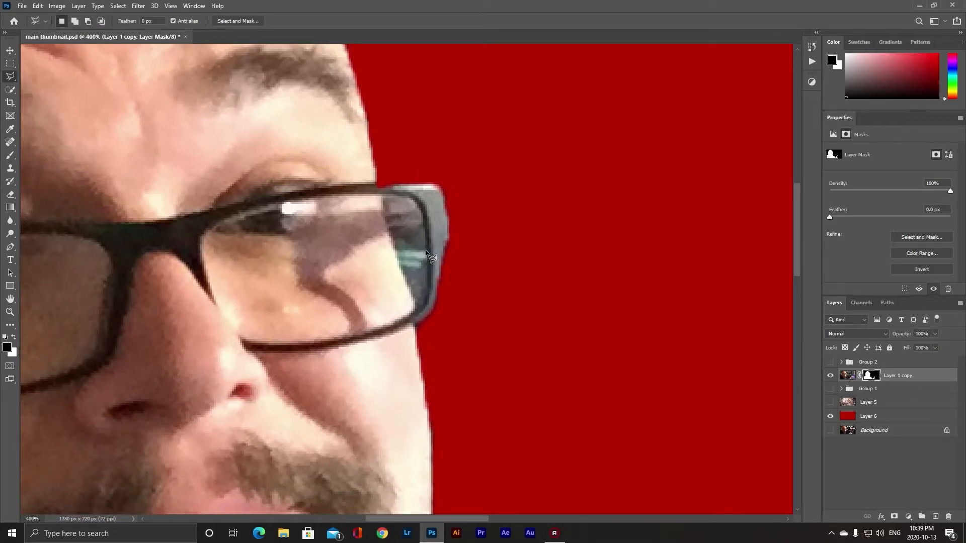
{"action": "left_click", "coordinate": [391, 238]}
{"action": "left_click", "coordinate": [416, 307]}
{"action": "left_click", "coordinate": [427, 290]}
{"action": "left_click", "coordinate": [427, 251]}
{"action": "key", "text": "alt+BackSpace"}
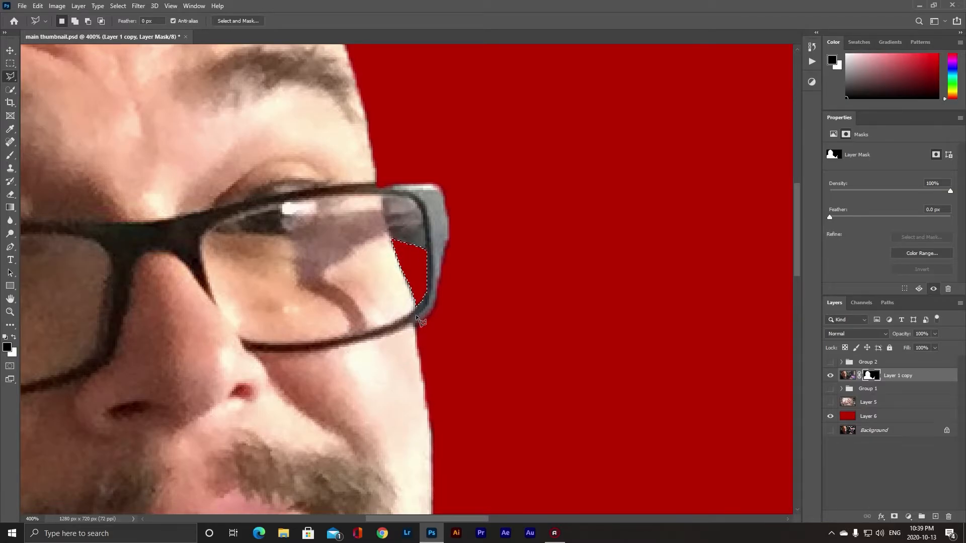
{"action": "key", "text": "ctrl+d"}
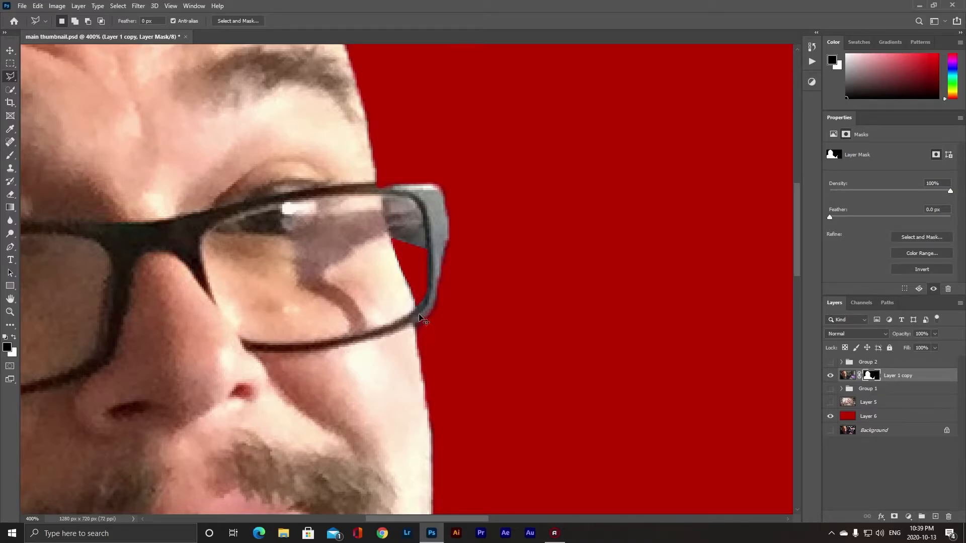
- Try brushing black on the mask along the fingertip at 23% opacity
{"action": "key", "text": "ctrl+0"}
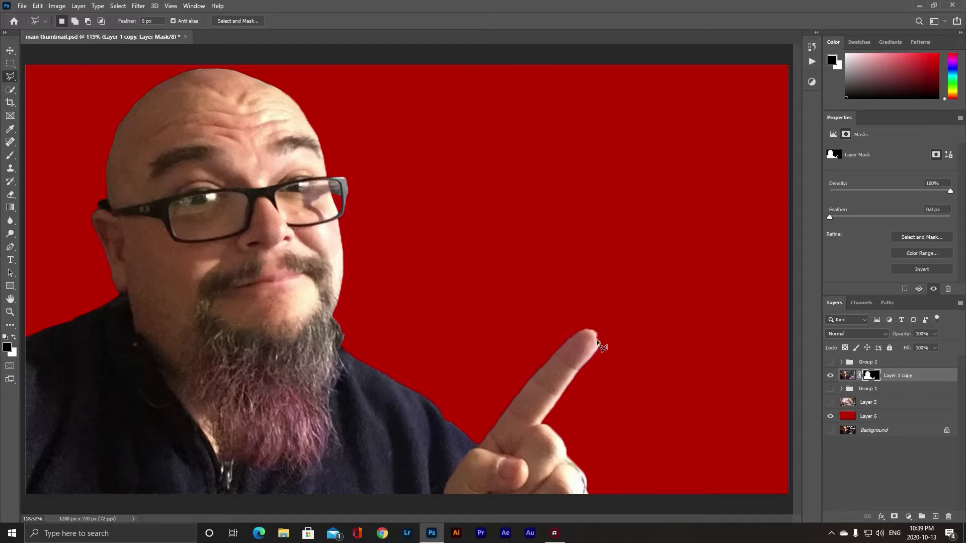
{"action": "key", "text": "z"}
{"action": "left_click_drag", "start_coordinate": [599, 338], "coordinate": [654, 352]}
{"action": "key", "text": "b"}
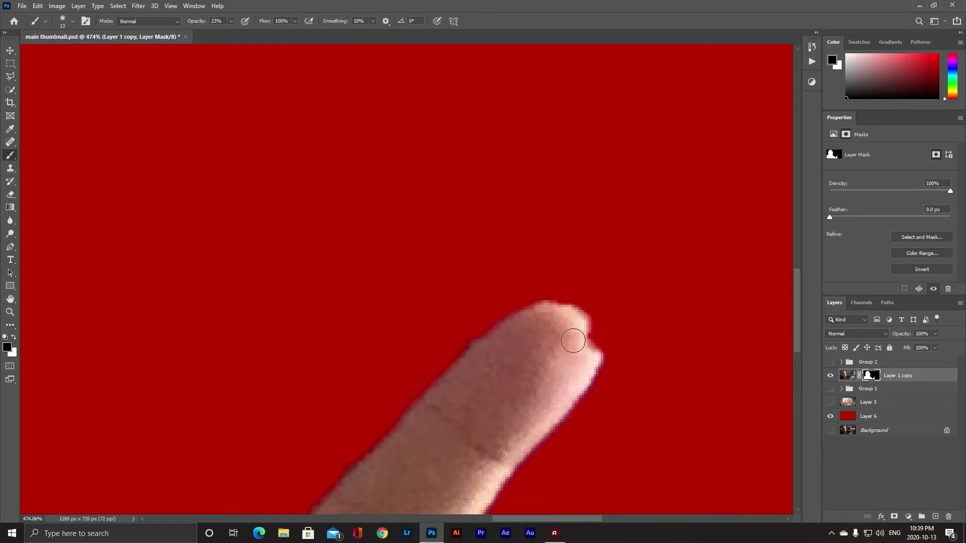
{"action": "mouse_move", "coordinate": [581, 329]}
{"action": "left_mouse_down"}
{"action": "mouse_move", "coordinate": [571, 314]}
{"action": "mouse_move", "coordinate": [584, 384]}
{"action": "mouse_move", "coordinate": [564, 353]}
{"action": "left_mouse_up"}
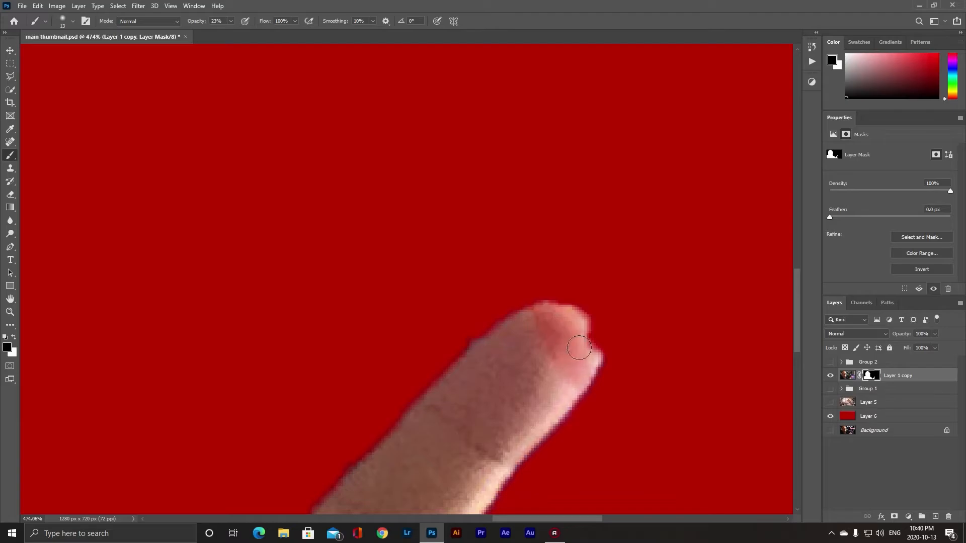
{"action": "key", "text": "ctrl+z"}
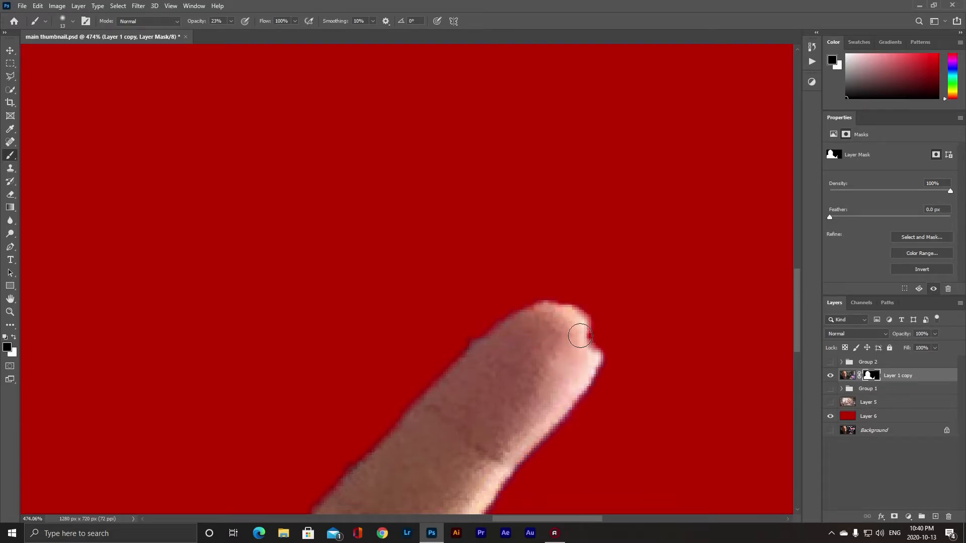
- Switch to white and paint the fingertip back into the mask with the brush at 73% opacity
{"action": "key", "text": "x"}
{"action": "left_click", "coordinate": [231, 21]}
{"action": "left_click_drag", "start_coordinate": [229, 31], "coordinate": [255, 33]}
{"action": "mouse_move", "coordinate": [567, 330]}
{"action": "left_mouse_down"}
{"action": "mouse_move", "coordinate": [587, 338]}
{"action": "mouse_move", "coordinate": [587, 327]}
{"action": "mouse_move", "coordinate": [584, 354]}
{"action": "mouse_move", "coordinate": [583, 330]}
{"action": "mouse_move", "coordinate": [587, 341]}
{"action": "left_mouse_up"}
{"action": "left_click_drag", "start_coordinate": [464, 399], "coordinate": [508, 312]}
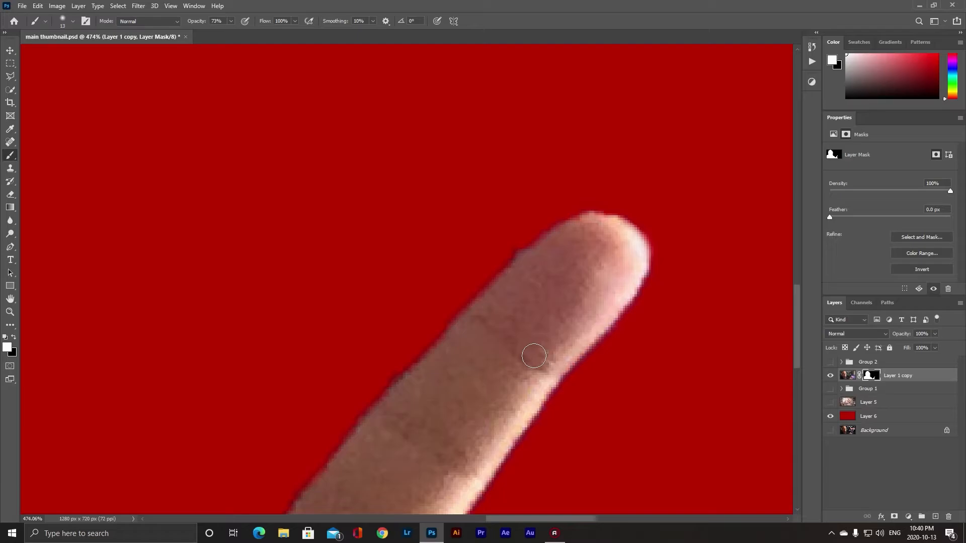
- Try filling a Polygonal Lasso selection beside the fingertip on the mask, undo it, switch to black and deselect
{"action": "key", "text": "l"}
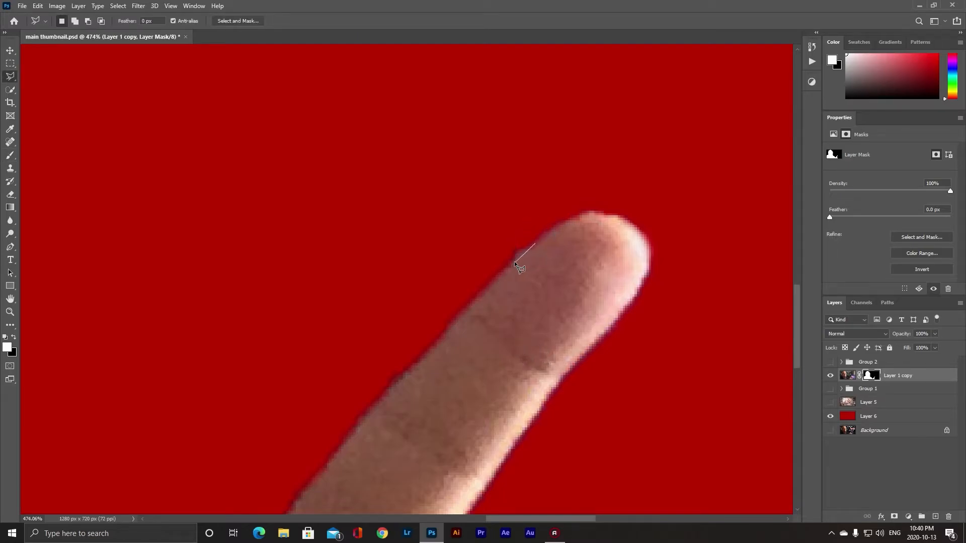
{"action": "left_click", "coordinate": [452, 315]}
{"action": "left_click", "coordinate": [437, 334]}
{"action": "left_click_drag", "start_coordinate": [375, 381], "coordinate": [455, 286]}
{"action": "left_click", "coordinate": [433, 330]}
{"action": "left_click", "coordinate": [396, 366]}
{"action": "left_click", "coordinate": [373, 303]}
{"action": "left_click", "coordinate": [445, 154]}
{"action": "double_click", "coordinate": [612, 93]}
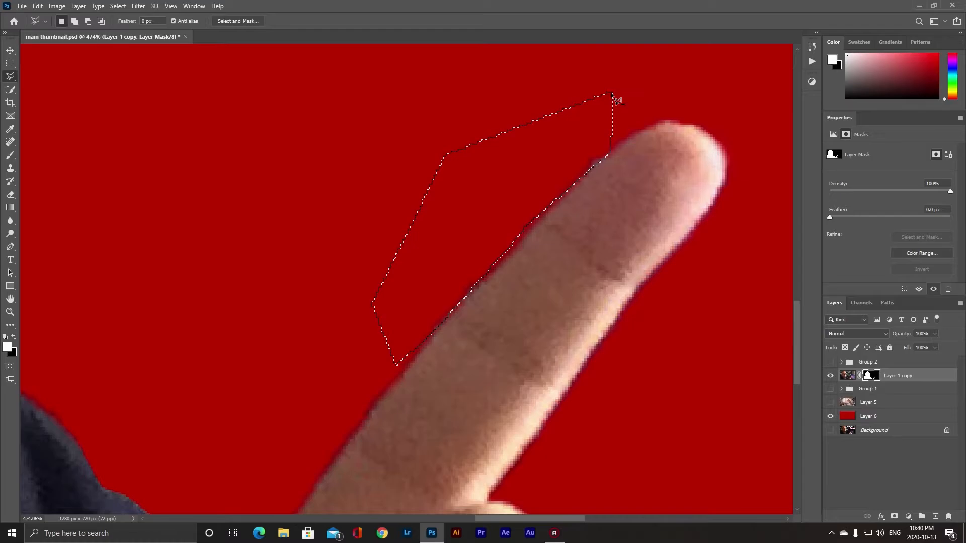
{"action": "key", "text": "alt+BackSpace"}
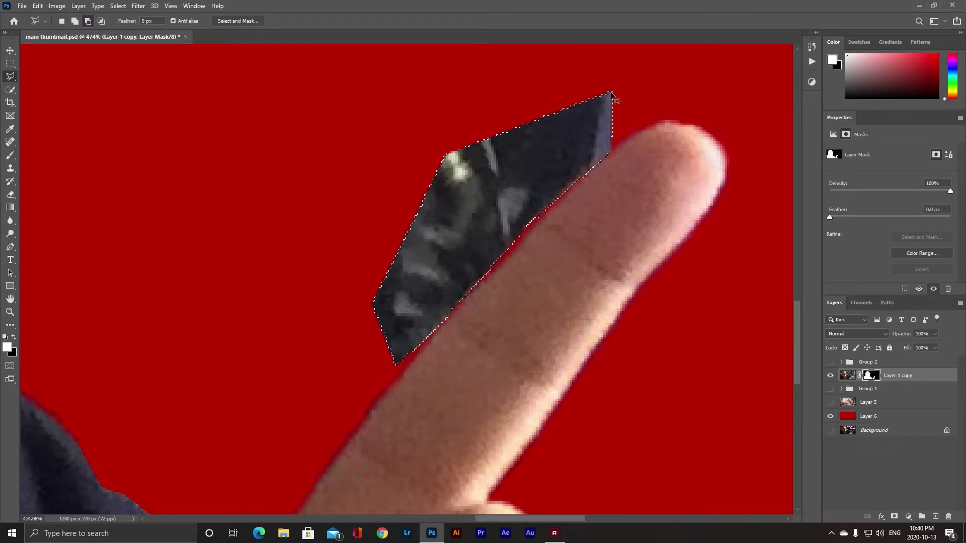
{"action": "key", "text": "ctrl+z"}
{"action": "key", "text": "x"}
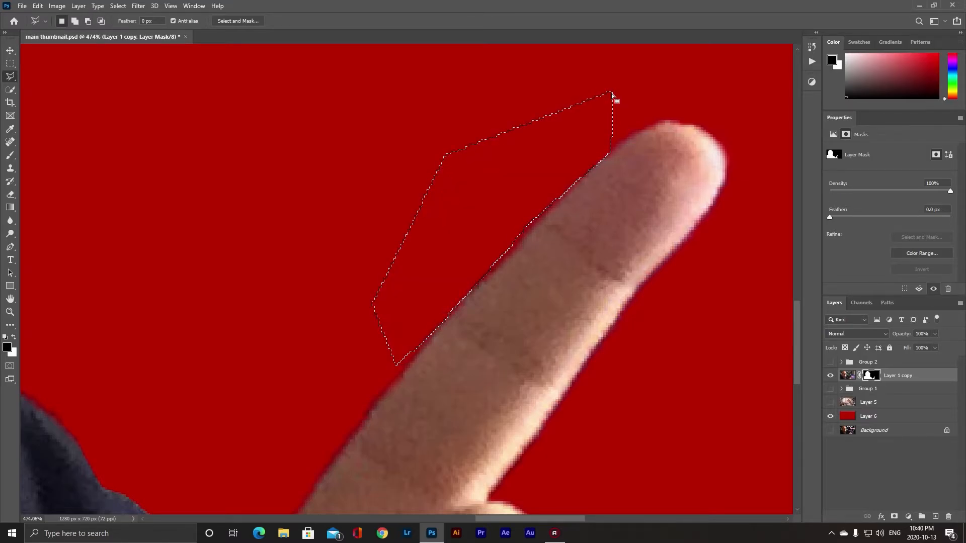
{"action": "key", "text": "ctrl+d"}
- Pan around the zoomed cutout to inspect the mask edges, then fit the whole image on screen
{"action": "left_click_drag", "start_coordinate": [395, 315], "coordinate": [692, 141]}
{"action": "left_click_drag", "start_coordinate": [493, 289], "coordinate": [310, 199]}
{"action": "left_click_drag", "start_coordinate": [381, 315], "coordinate": [162, 194]}
{"action": "left_click_drag", "start_coordinate": [319, 288], "coordinate": [617, 363]}
{"action": "left_click_drag", "start_coordinate": [319, 317], "coordinate": [724, 495]}
{"action": "left_click_drag", "start_coordinate": [330, 276], "coordinate": [481, 425]}
{"action": "left_click_drag", "start_coordinate": [390, 287], "coordinate": [415, 392]}
{"action": "left_click_drag", "start_coordinate": [405, 310], "coordinate": [436, 399]}
{"action": "mouse_move", "coordinate": [355, 282]}
{"action": "left_mouse_down"}
{"action": "mouse_move", "coordinate": [415, 333]}
{"action": "mouse_move", "coordinate": [557, 371]}
{"action": "mouse_move", "coordinate": [572, 403]}
{"action": "mouse_move", "coordinate": [630, 406]}
{"action": "mouse_move", "coordinate": [604, 274]}
{"action": "mouse_move", "coordinate": [453, 250]}
{"action": "mouse_move", "coordinate": [375, 172]}
{"action": "left_mouse_up"}
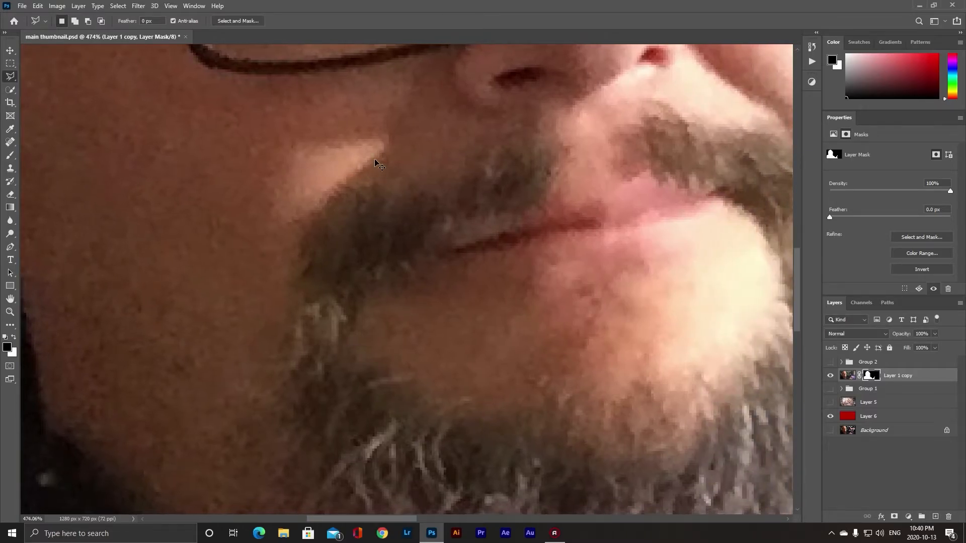
{"action": "key", "text": "ctrl+0"}
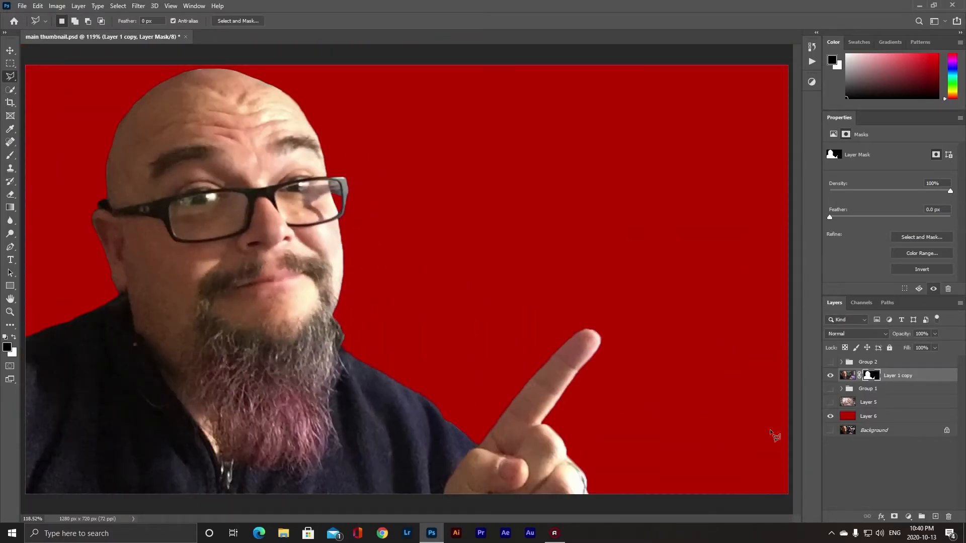
- Hide the red background layer and show Layer 5's bookshop photo behind the person
{"action": "left_click", "coordinate": [831, 416]}
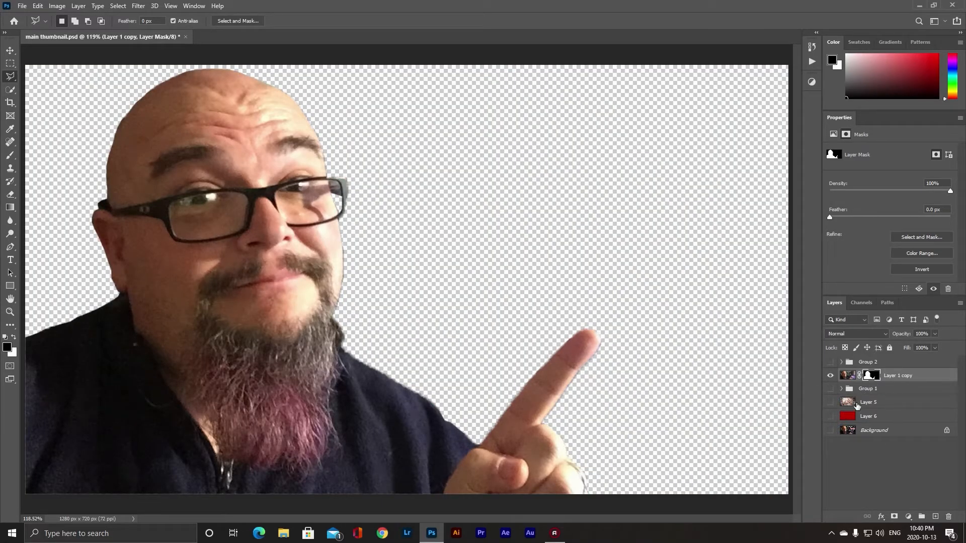
{"action": "left_click", "coordinate": [878, 404]}
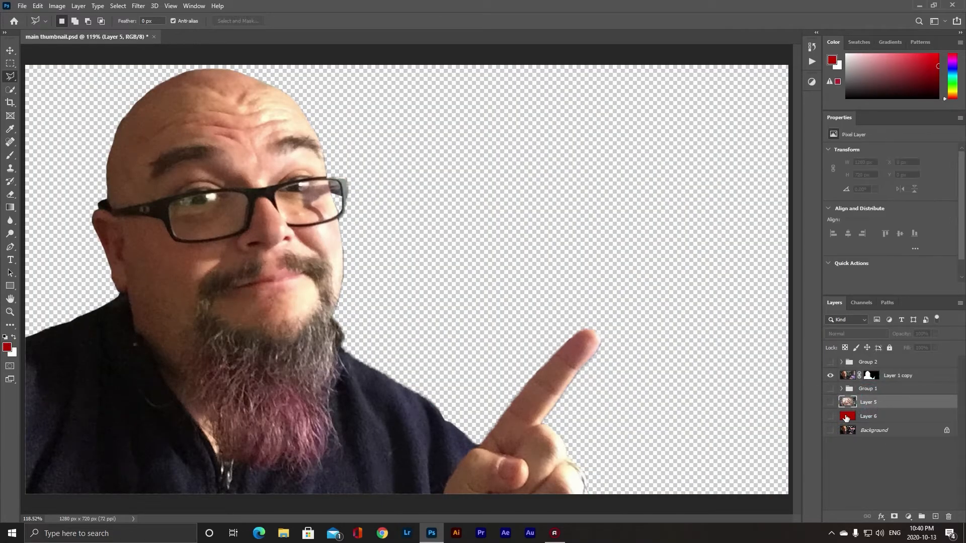
{"action": "left_click", "coordinate": [830, 403]}
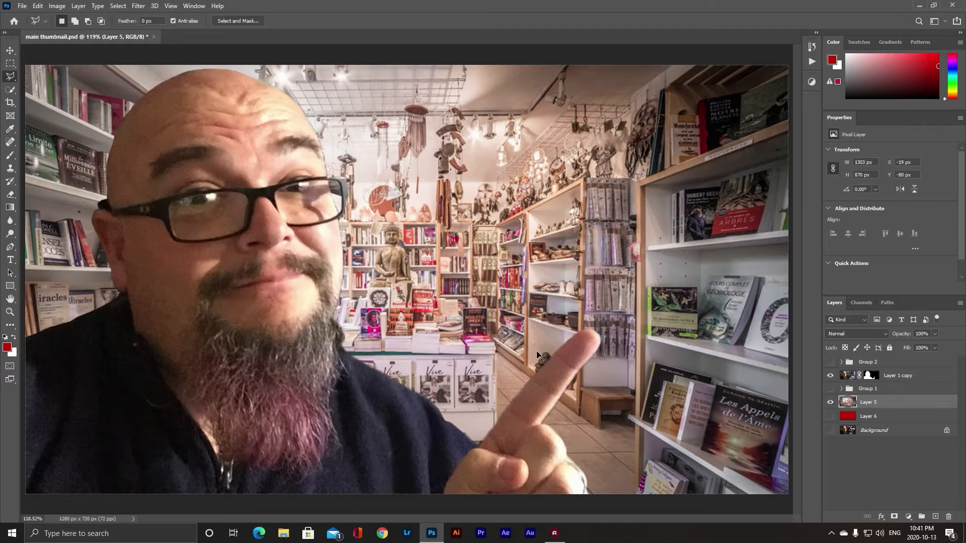
{"action": "key", "text": "ctrl+o"}
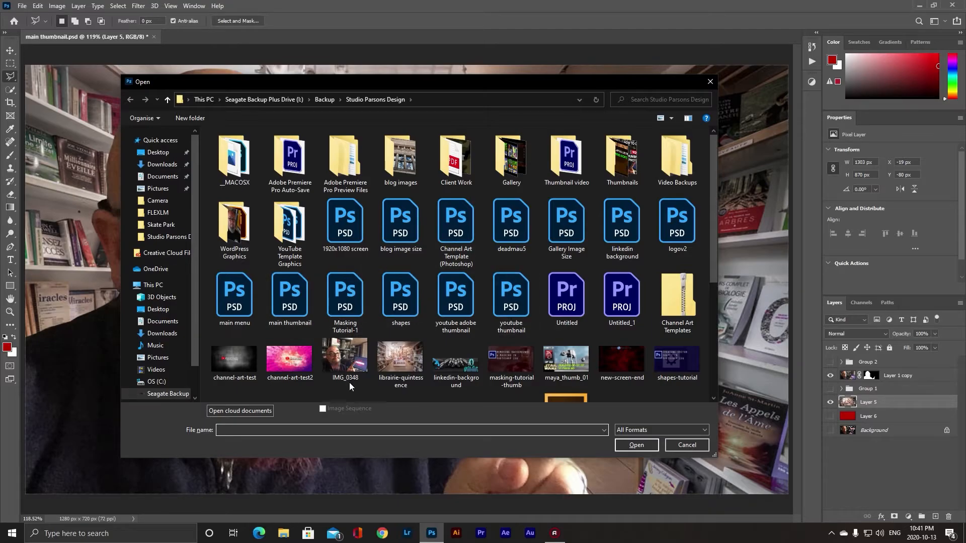
{"action": "left_click", "coordinate": [687, 445]}
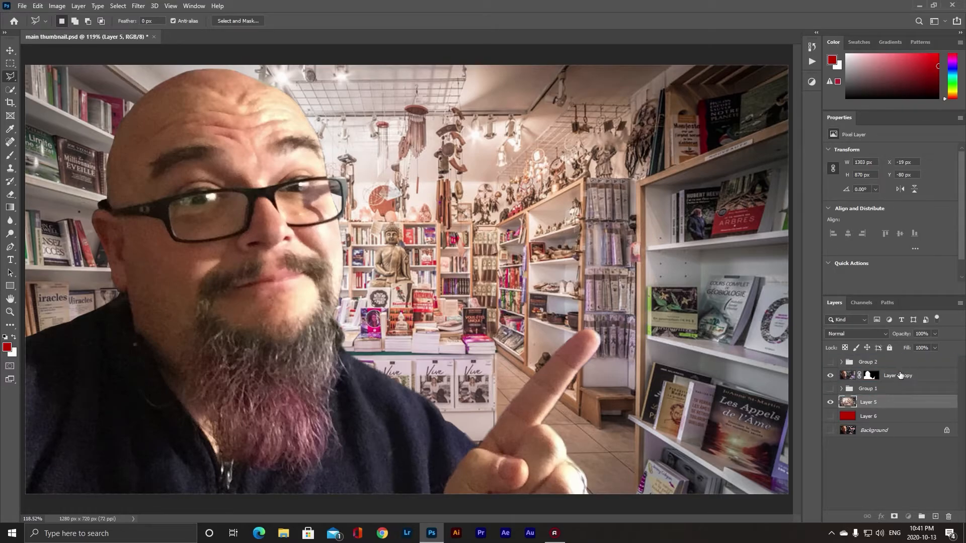
{"action": "mouse_move", "coordinate": [882, 402]}
{"action": "left_mouse_down"}
{"action": "mouse_move", "coordinate": [877, 355]}
{"action": "mouse_move", "coordinate": [876, 409]}
{"action": "left_mouse_up"}
- Add a text layer reading "Videos about books" over the upper part of the image
{"action": "left_click", "coordinate": [10, 261]}
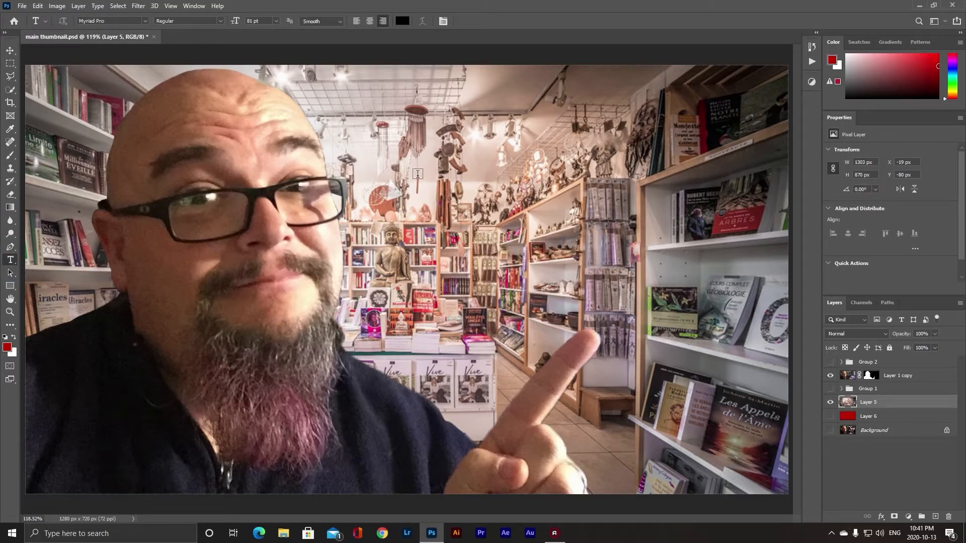
{"action": "left_click", "coordinate": [396, 182]}
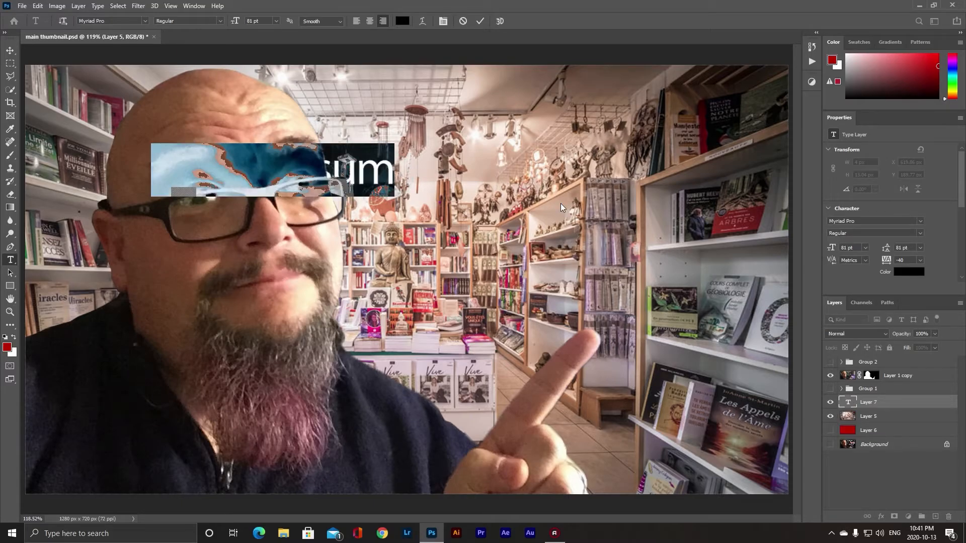
{"action": "type", "text": "Videos"}
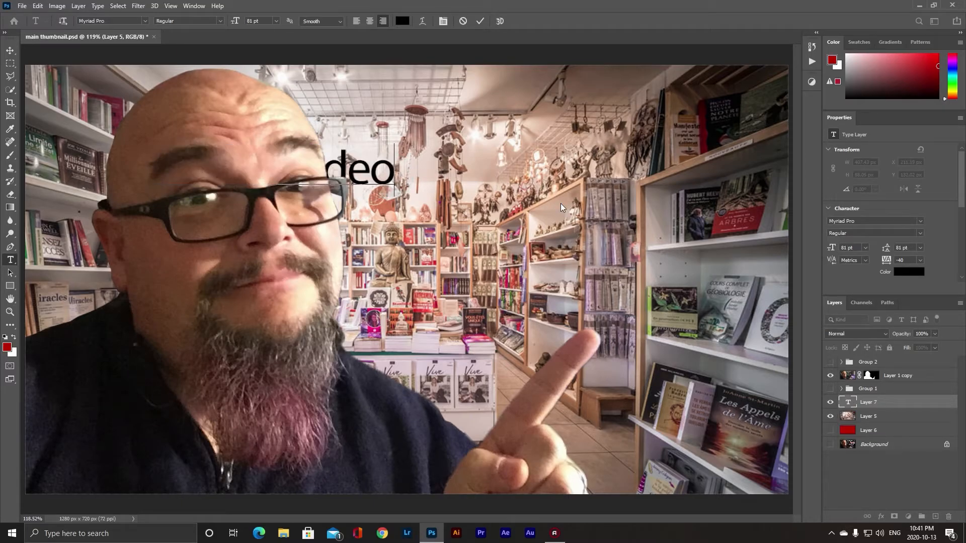
{"action": "type", "text": " about "}
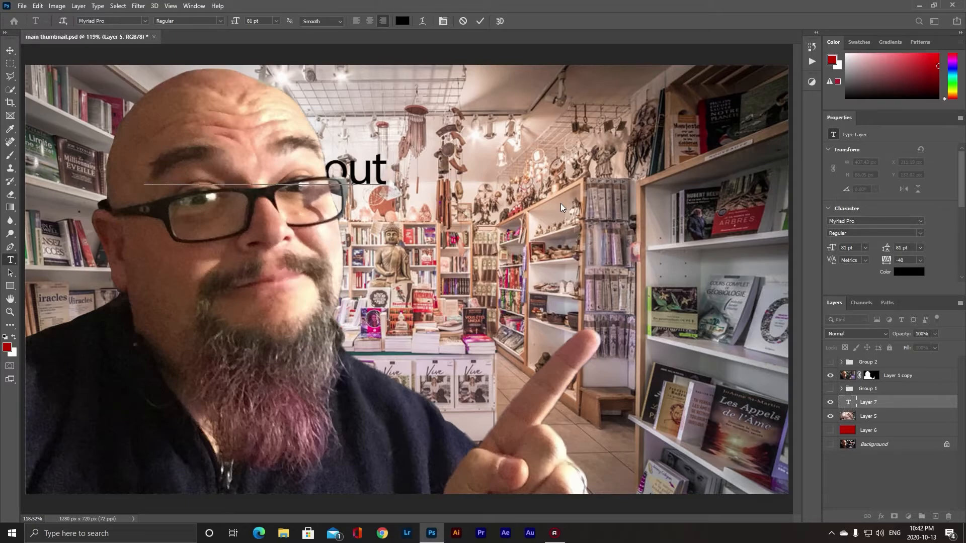
{"action": "type", "text": "books"}
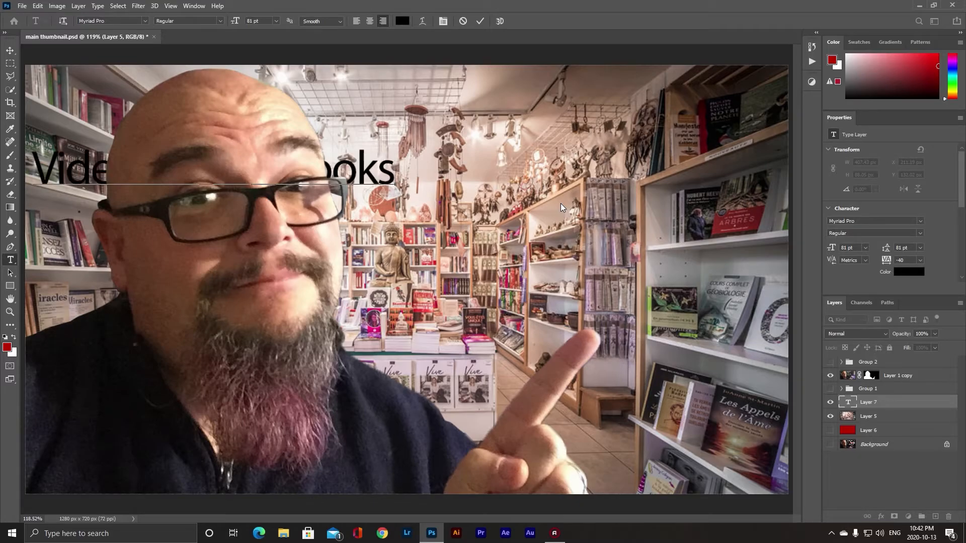
{"action": "left_click", "coordinate": [560, 204]}
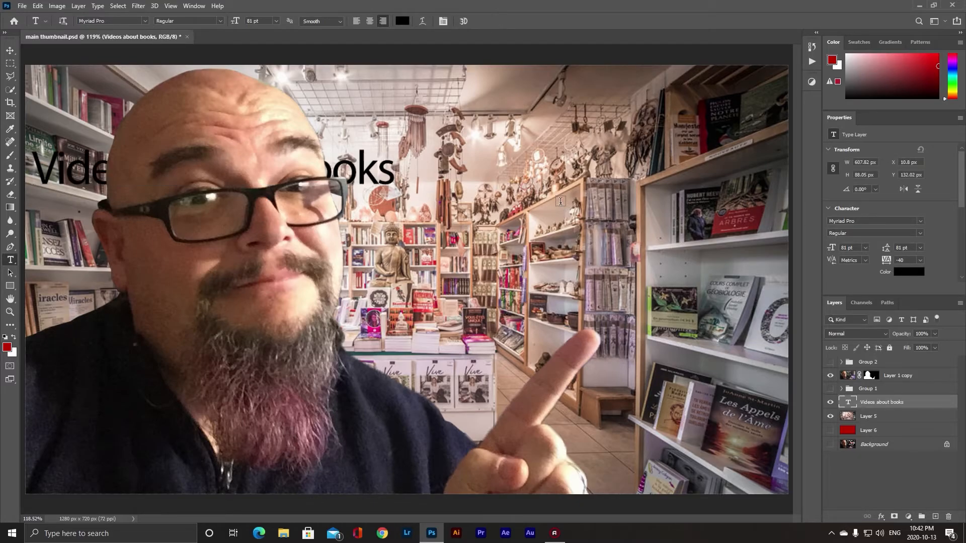
- Move the text layer to the top of the layer stack and drag the title toward the right
{"action": "left_click_drag", "start_coordinate": [903, 403], "coordinate": [906, 370]}
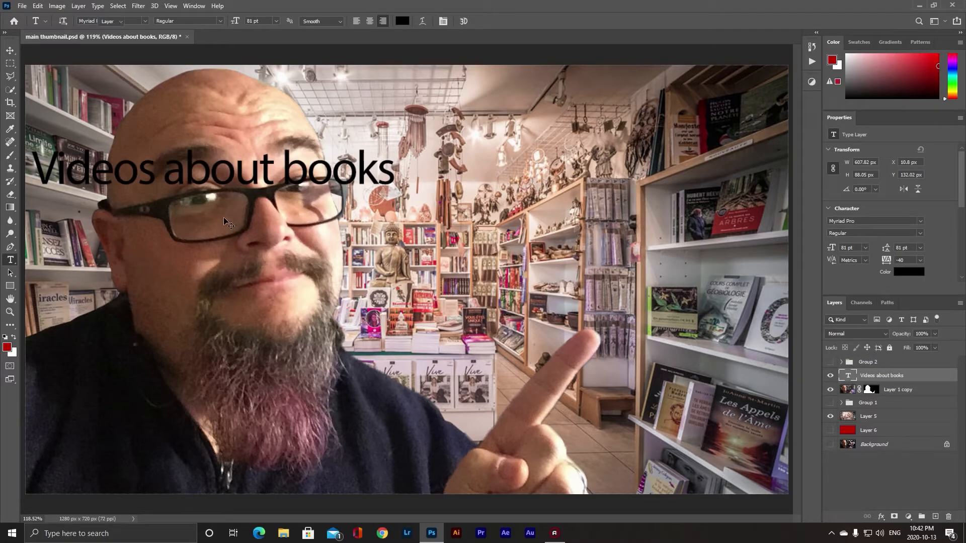
{"action": "key", "text": "v"}
{"action": "left_click_drag", "start_coordinate": [207, 170], "coordinate": [545, 172]}
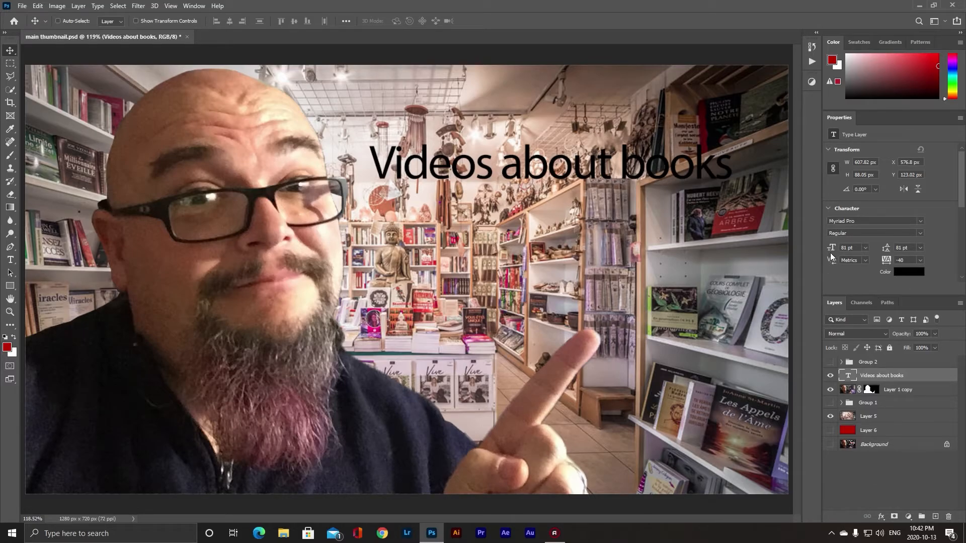
- Apply All Caps to the title text
{"action": "left_click_drag", "start_coordinate": [961, 203], "coordinate": [965, 253]}
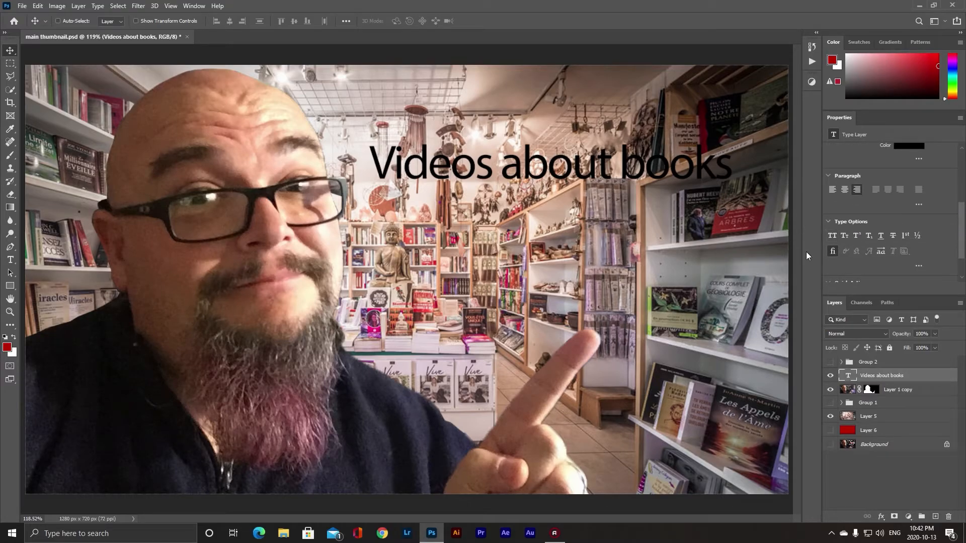
{"action": "left_click", "coordinate": [832, 235]}
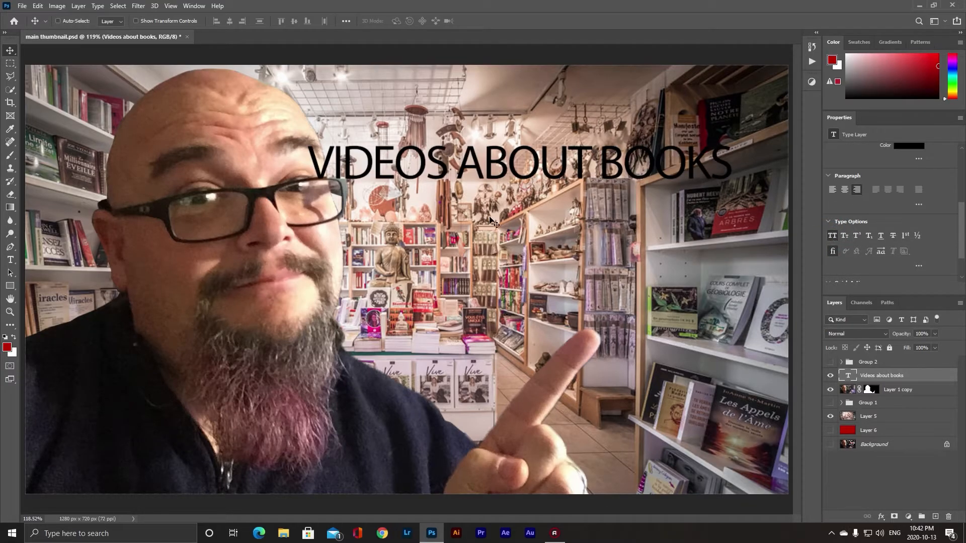
{"action": "left_click_drag", "start_coordinate": [963, 240], "coordinate": [962, 195]}
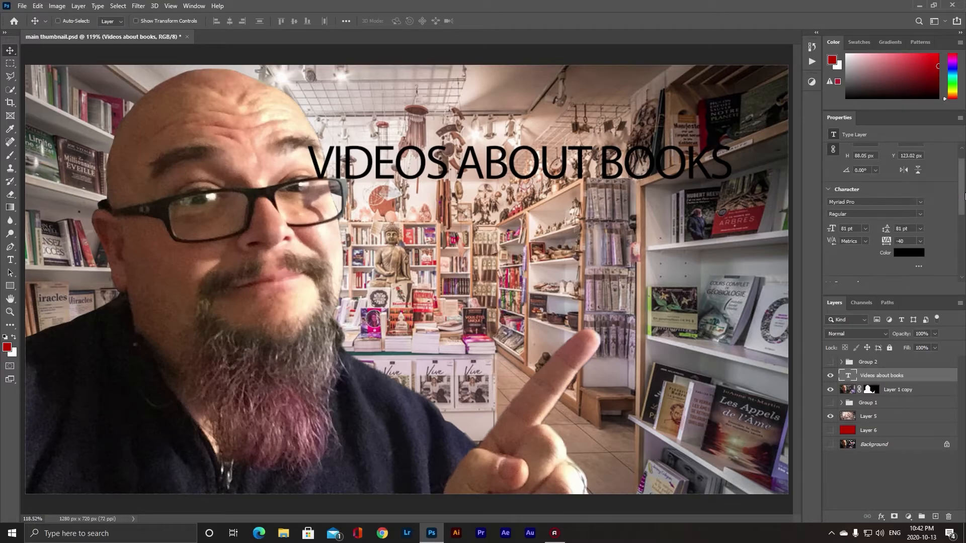
- Reposition the title slightly lower over the shelves
{"action": "mouse_move", "coordinate": [526, 174]}
{"action": "left_mouse_down"}
{"action": "mouse_move", "coordinate": [514, 178]}
{"action": "mouse_move", "coordinate": [505, 248]}
{"action": "mouse_move", "coordinate": [525, 164]}
{"action": "left_mouse_up"}
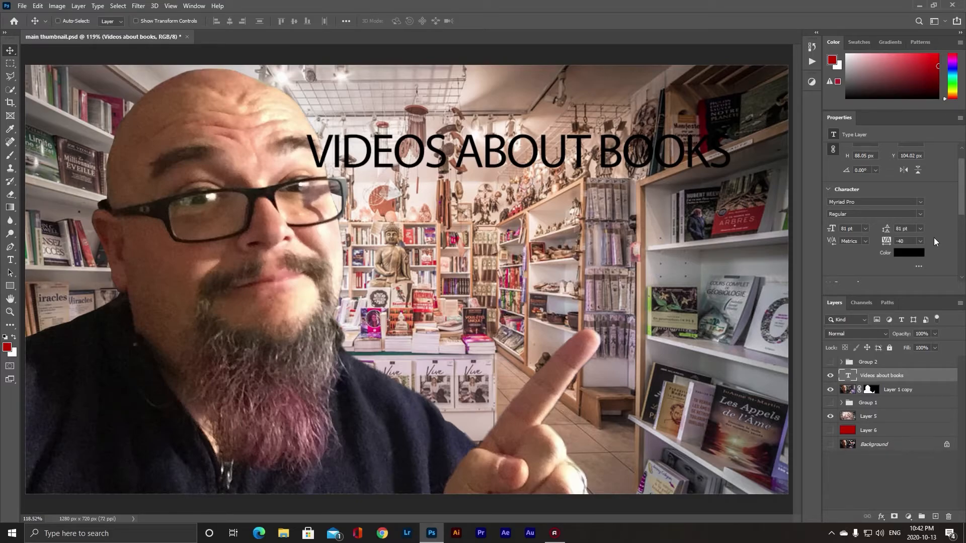
{"action": "scroll", "coordinate": [962, 199], "scroll_direction": "up", "scroll_amount": 2}
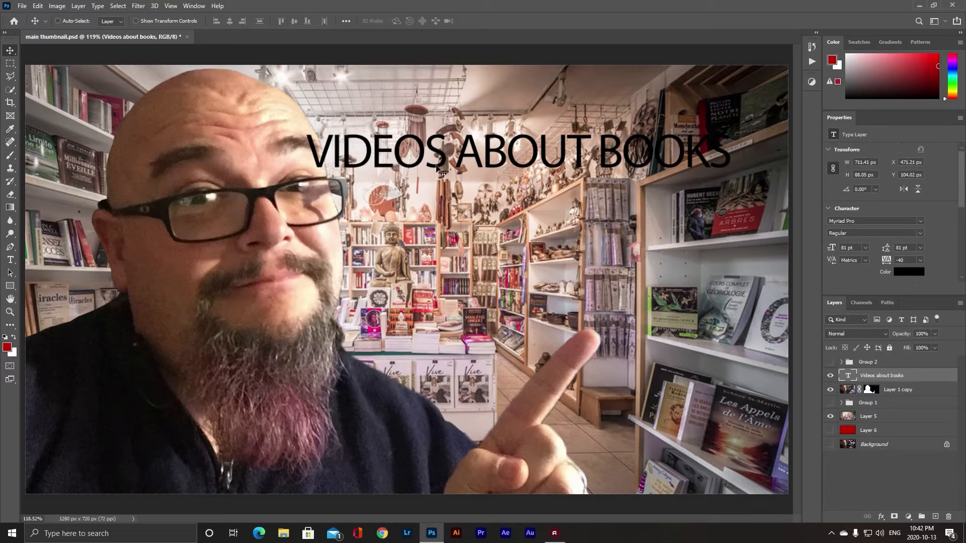
{"action": "left_click_drag", "start_coordinate": [534, 154], "coordinate": [560, 217]}
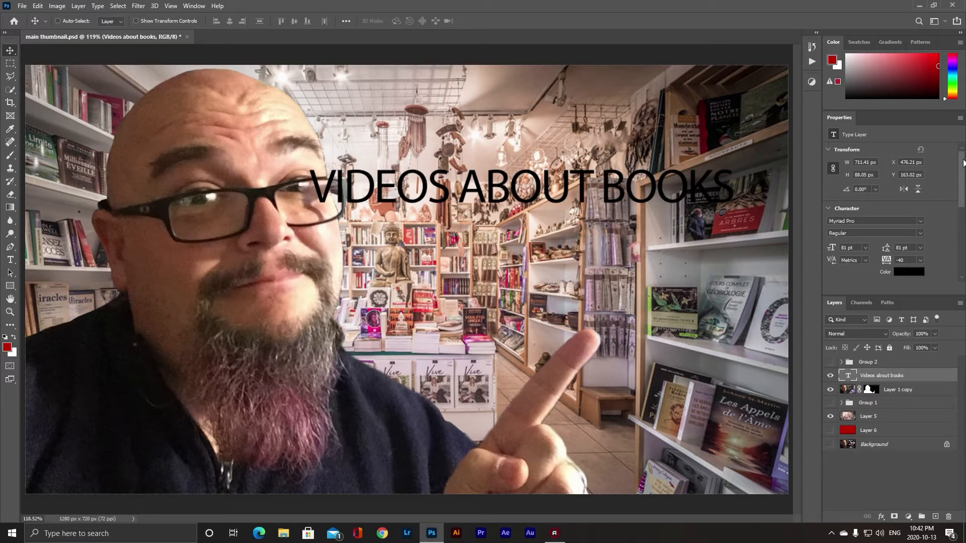
{"action": "mouse_move", "coordinate": [960, 195]}
{"action": "left_mouse_down"}
{"action": "mouse_move", "coordinate": [960, 237]}
{"action": "mouse_move", "coordinate": [960, 200]}
{"action": "left_mouse_up"}
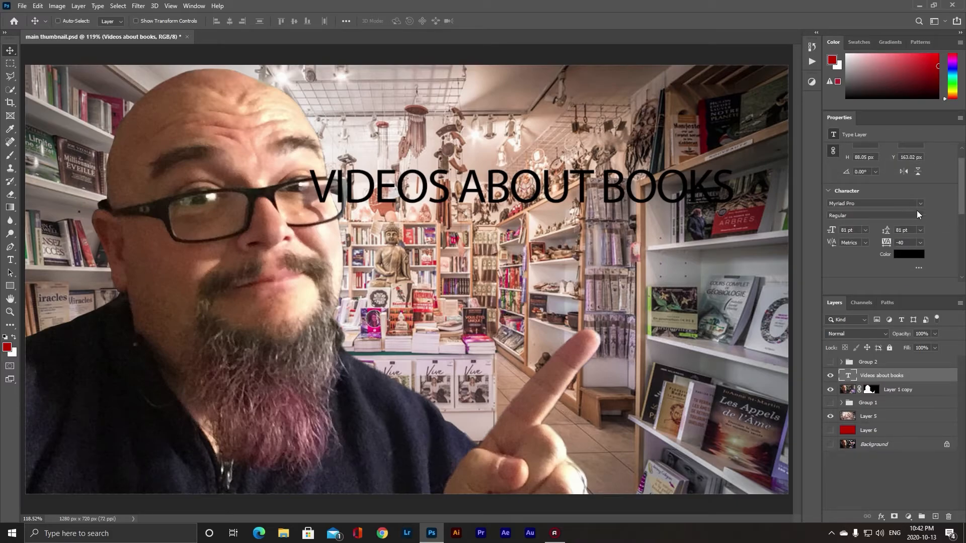
- Set the title's font style to Bold and nudge it up
{"action": "left_click", "coordinate": [917, 213]}
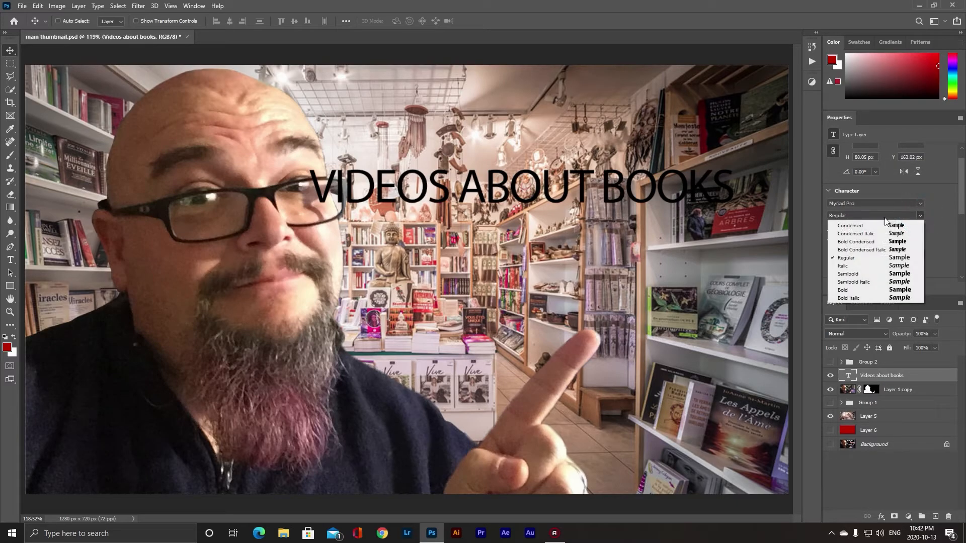
{"action": "left_click", "coordinate": [857, 290]}
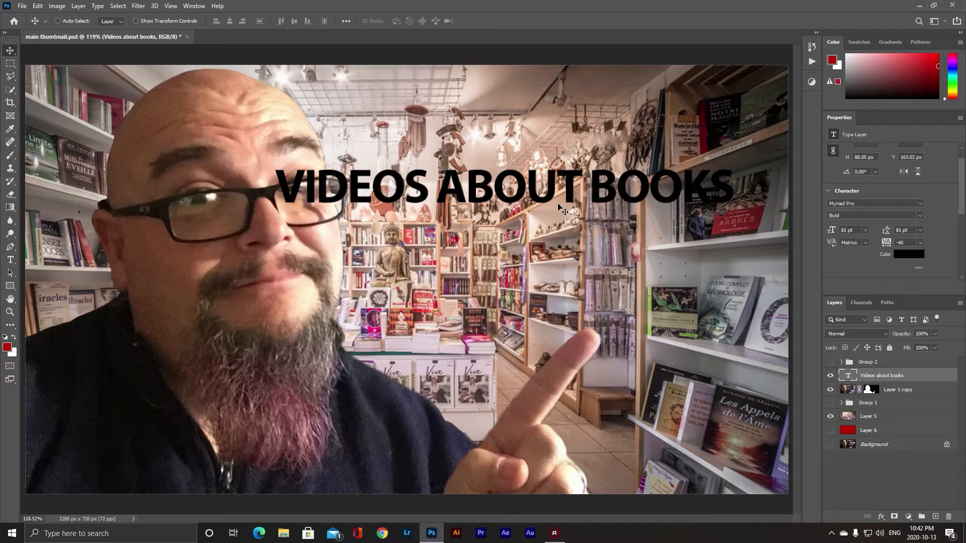
{"action": "mouse_move", "coordinate": [511, 184]}
{"action": "left_mouse_down"}
{"action": "mouse_move", "coordinate": [569, 170]}
{"action": "mouse_move", "coordinate": [509, 167]}
{"action": "left_mouse_up"}
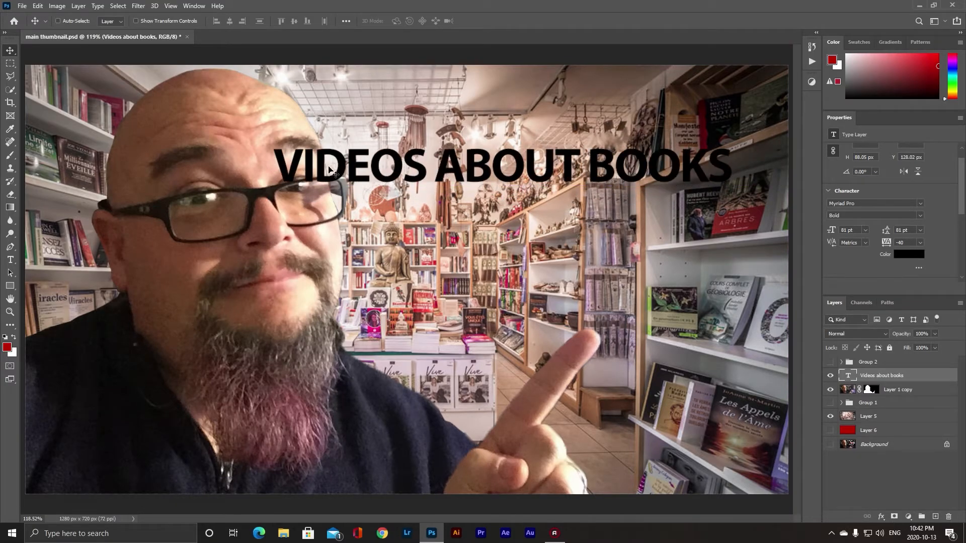
- Edit the title so BOOKS moves onto a second line, then commit the text
{"action": "key", "text": "t"}
{"action": "left_click", "coordinate": [623, 185]}
{"action": "key", "text": "BackSpace"}
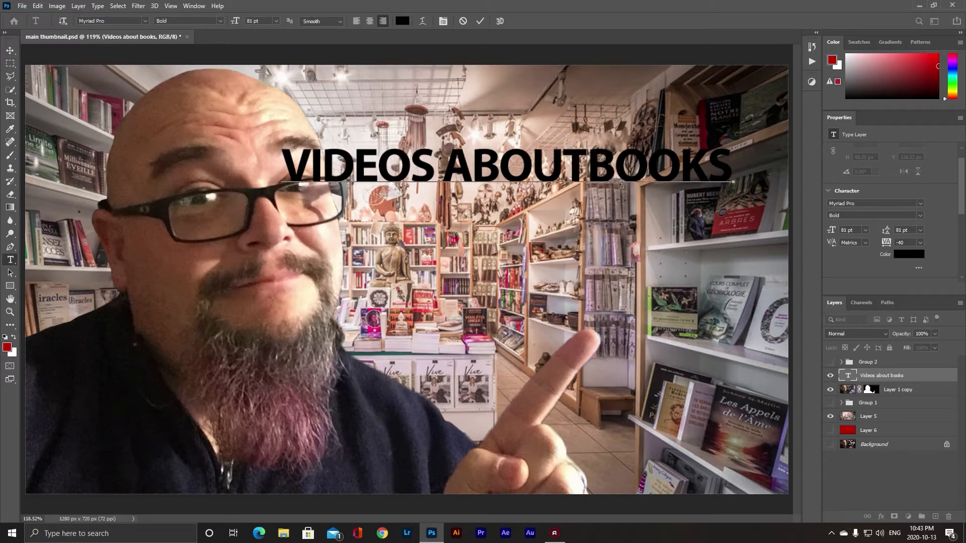
{"action": "key", "text": "Return"}
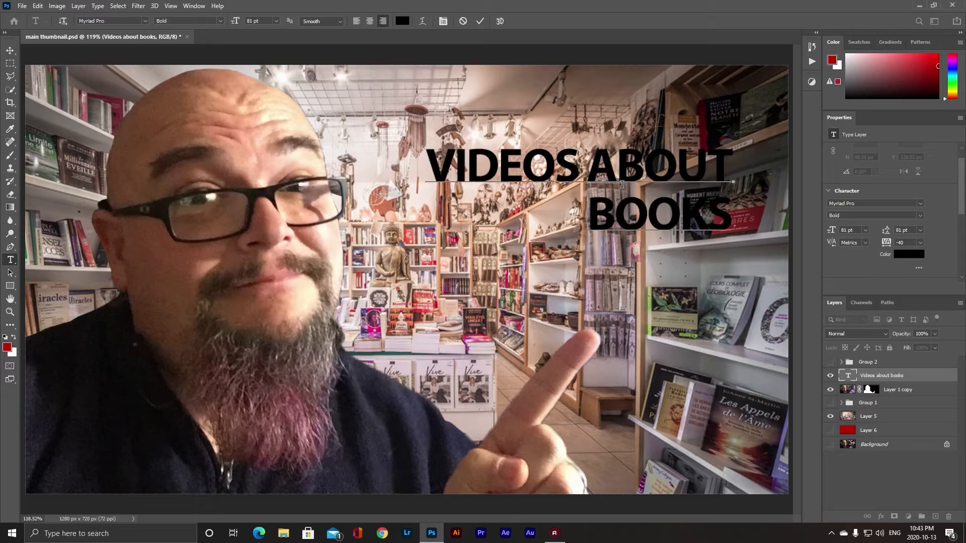
{"action": "key", "text": "ctrl+Return"}
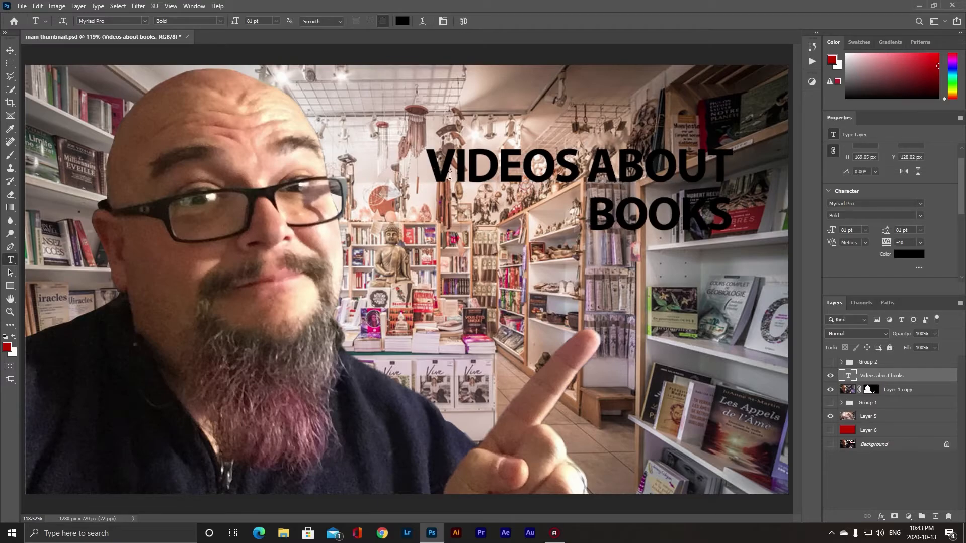
- Increase the title's font size to 121 pt
{"action": "mouse_move", "coordinate": [962, 203]}
{"action": "left_mouse_down"}
{"action": "mouse_move", "coordinate": [962, 184]}
{"action": "mouse_move", "coordinate": [963, 200]}
{"action": "left_mouse_up"}
{"action": "left_click_drag", "start_coordinate": [831, 225], "coordinate": [854, 226]}
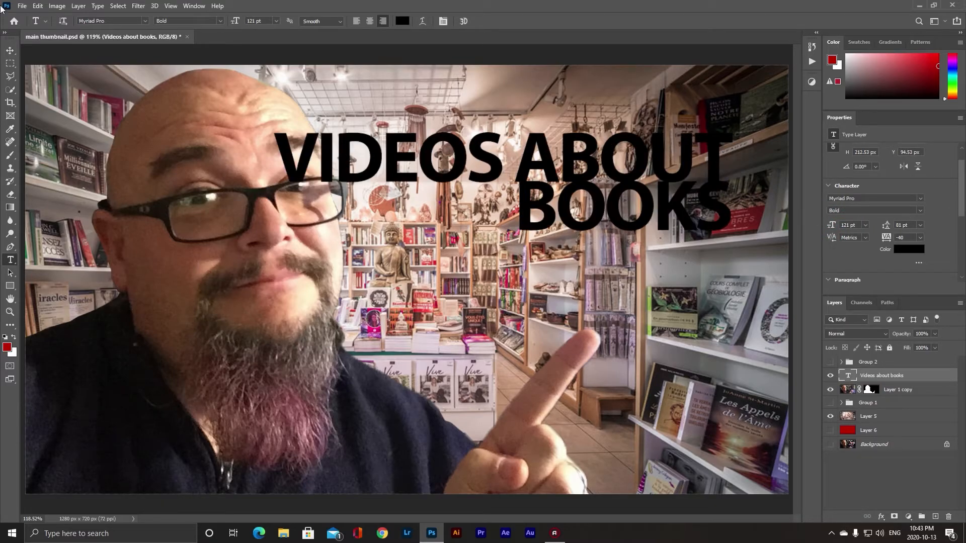
- Move the title toward the upper right and set its line spacing to 126 pt
{"action": "left_click", "coordinate": [11, 51]}
{"action": "left_click_drag", "start_coordinate": [506, 160], "coordinate": [553, 145]}
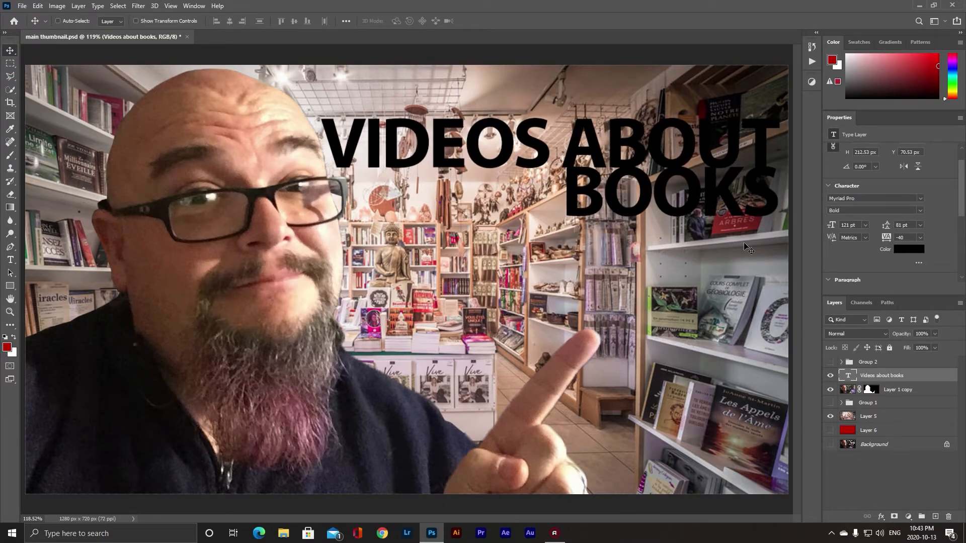
{"action": "left_click", "coordinate": [924, 225]}
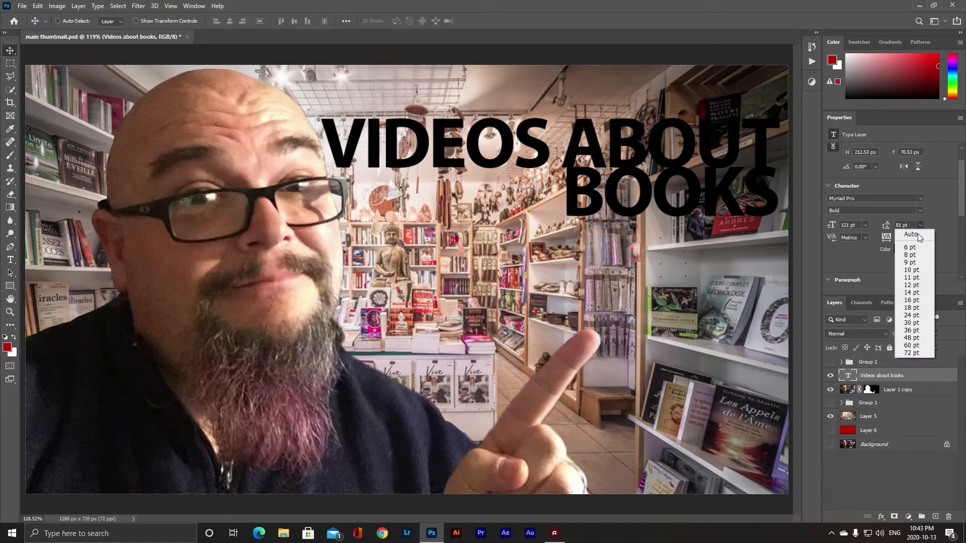
{"action": "left_click", "coordinate": [917, 233]}
{"action": "mouse_move", "coordinate": [884, 228]}
{"action": "left_mouse_down"}
{"action": "mouse_move", "coordinate": [900, 224]}
{"action": "mouse_move", "coordinate": [878, 224]}
{"action": "left_mouse_up"}
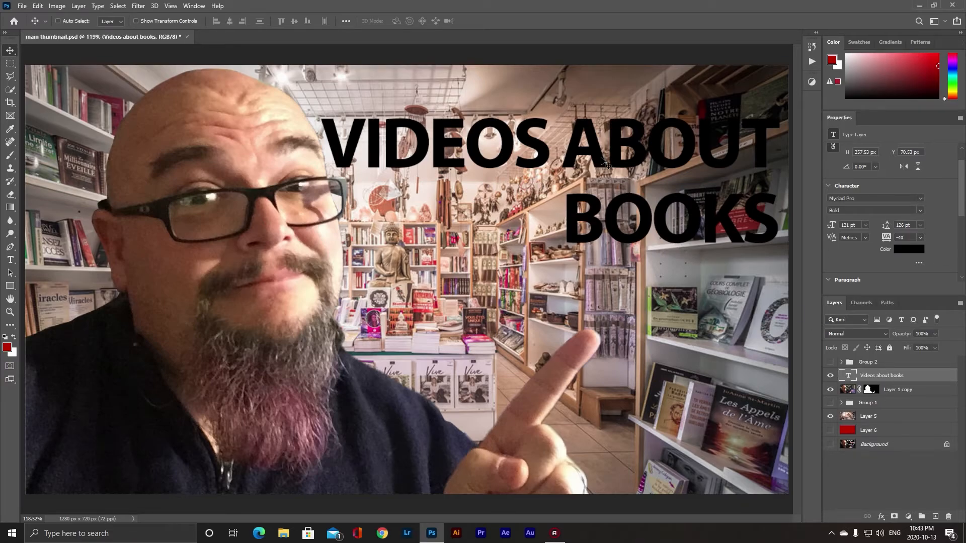
{"action": "left_click_drag", "start_coordinate": [601, 164], "coordinate": [606, 159]}
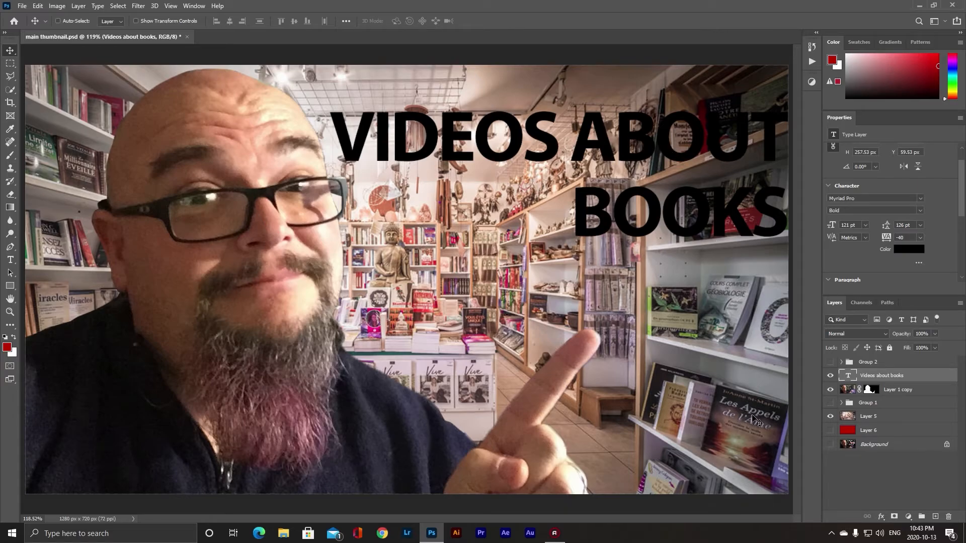
- Add a white 9 px Outside stroke effect to the title layer
{"action": "left_click", "coordinate": [881, 516]}
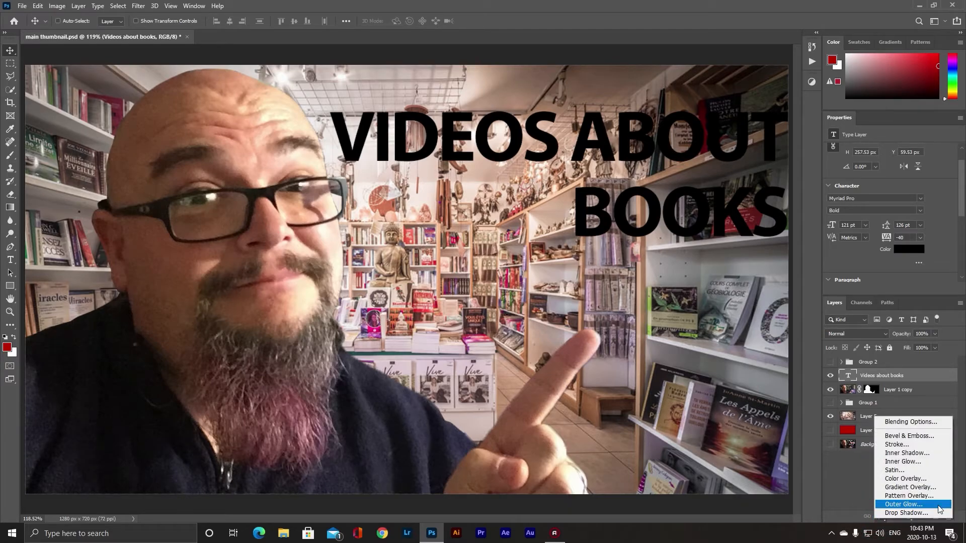
{"action": "left_click", "coordinate": [914, 444]}
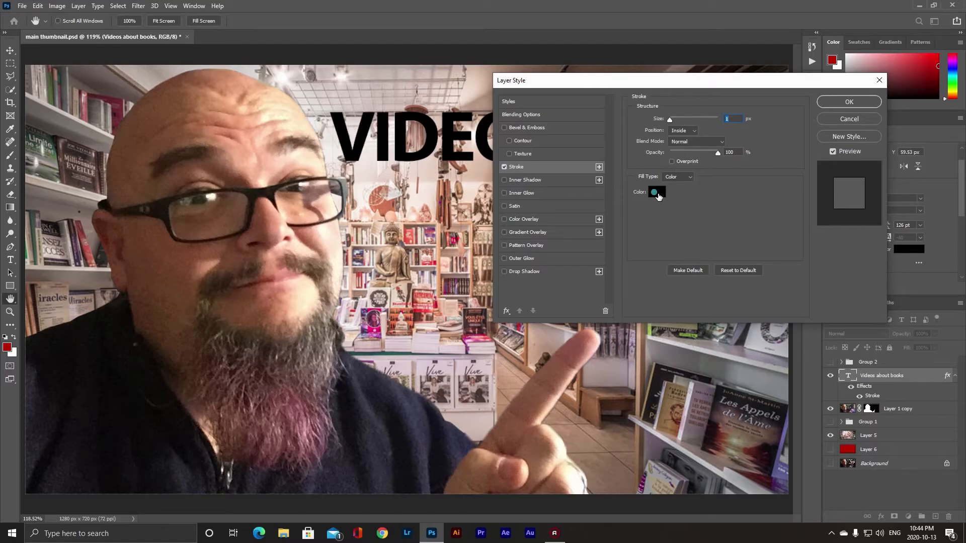
{"action": "left_click", "coordinate": [658, 193]}
{"action": "left_click", "coordinate": [614, 337]}
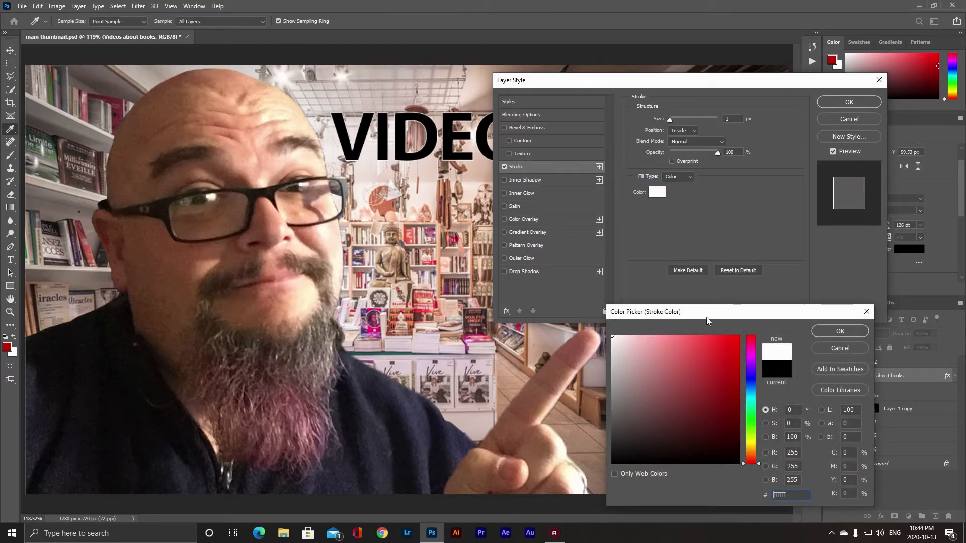
{"action": "left_click", "coordinate": [832, 330]}
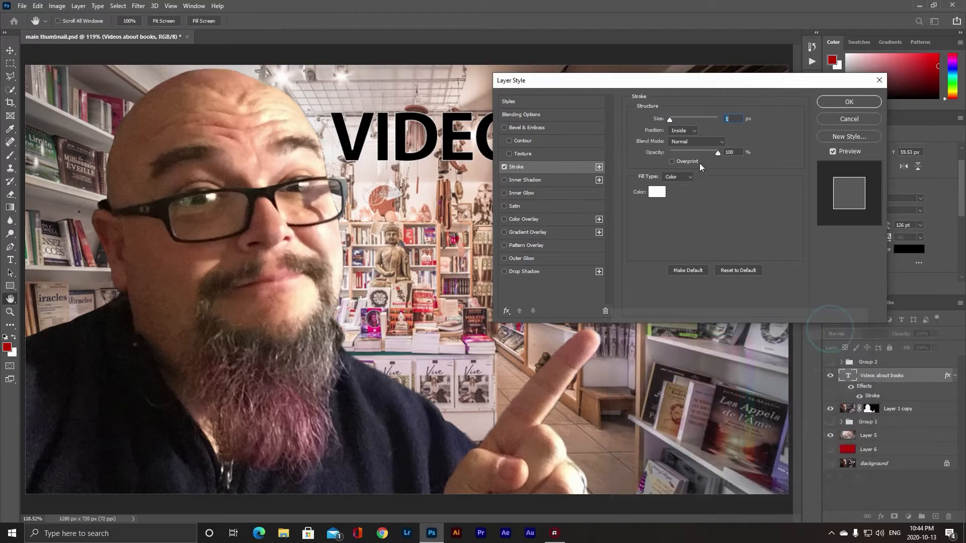
{"action": "left_click_drag", "start_coordinate": [672, 118], "coordinate": [674, 118]}
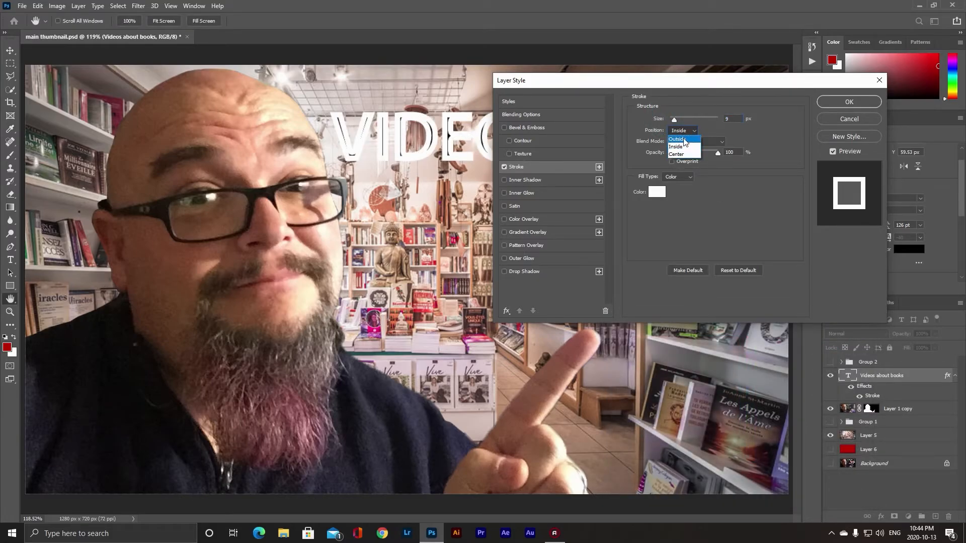
{"action": "left_click", "coordinate": [686, 139]}
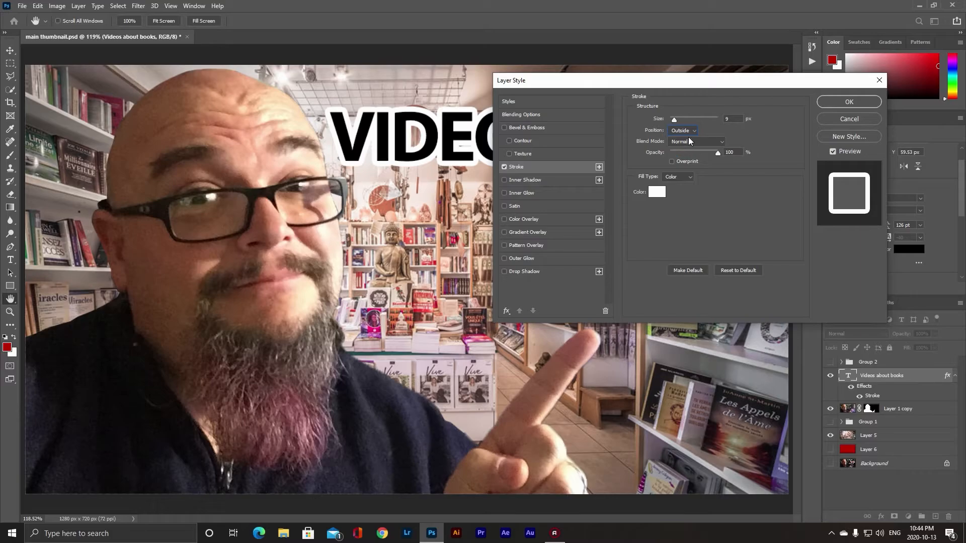
{"action": "left_click", "coordinate": [856, 103]}
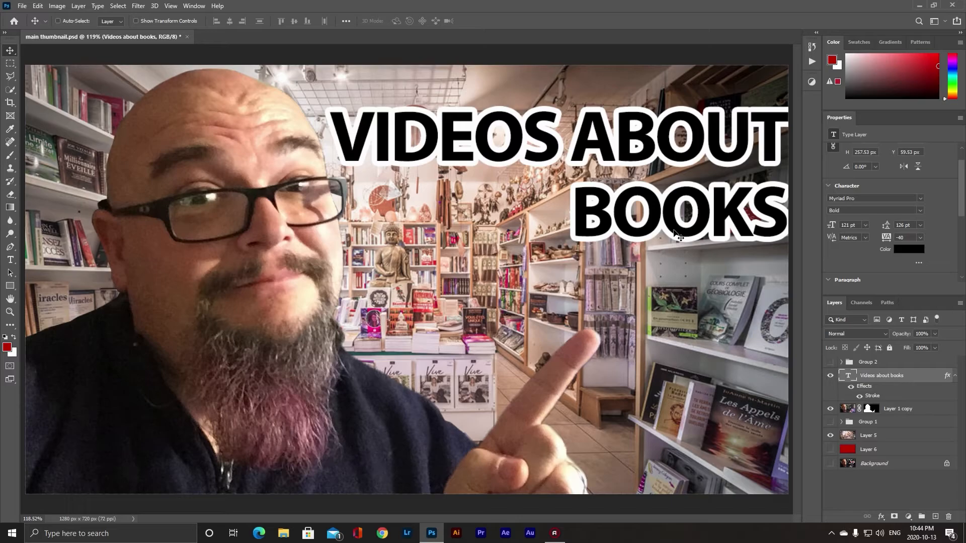
- Remove the title's stroke effect and set the text colour to ffffff
{"action": "left_click_drag", "start_coordinate": [872, 397], "coordinate": [949, 516]}
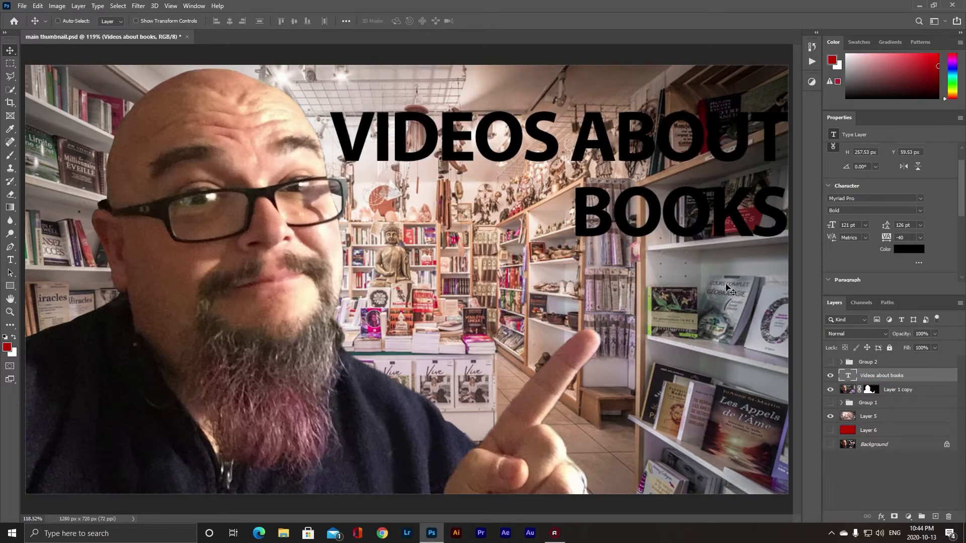
{"action": "left_click", "coordinate": [911, 249]}
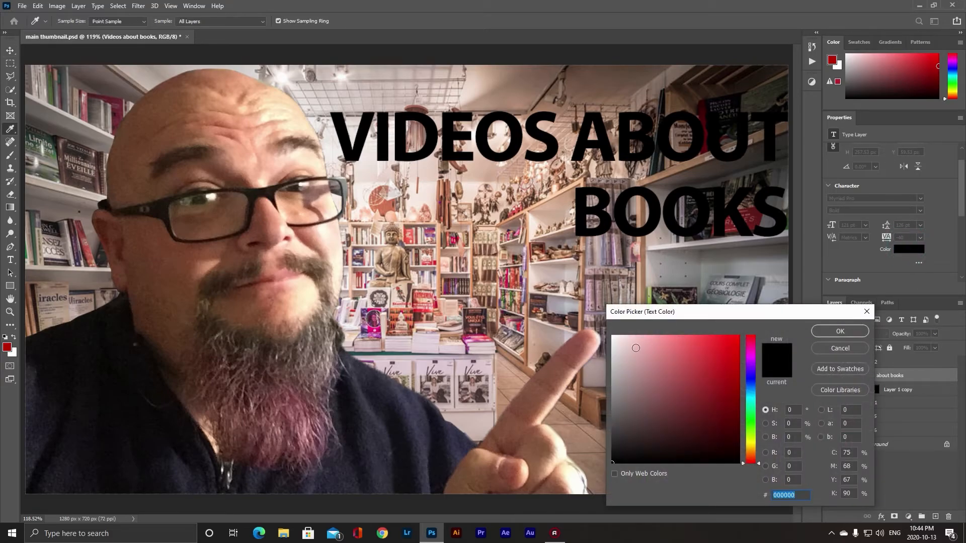
{"action": "type", "text": "ffffff"}
{"action": "left_click", "coordinate": [853, 333]}
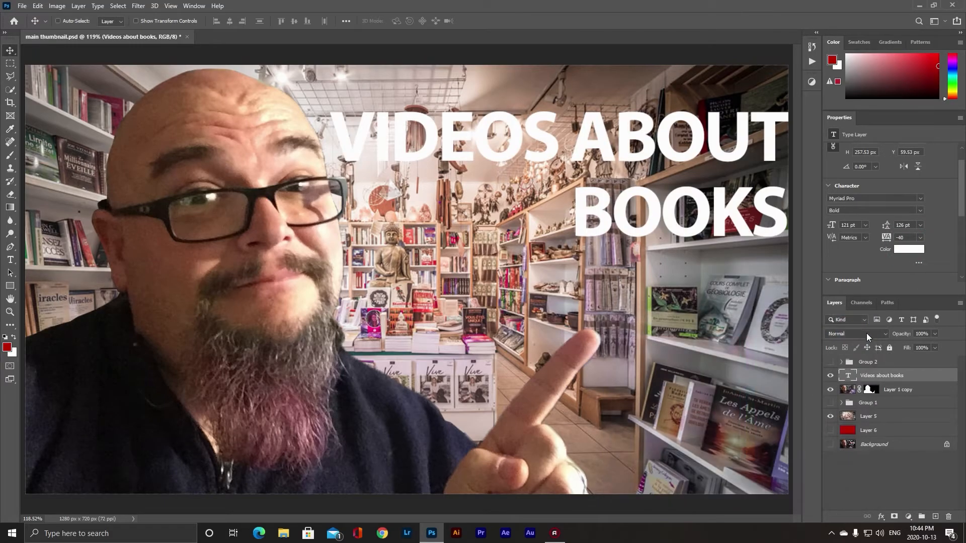
- Add a new empty layer above Layer 5
{"action": "left_click", "coordinate": [891, 429]}
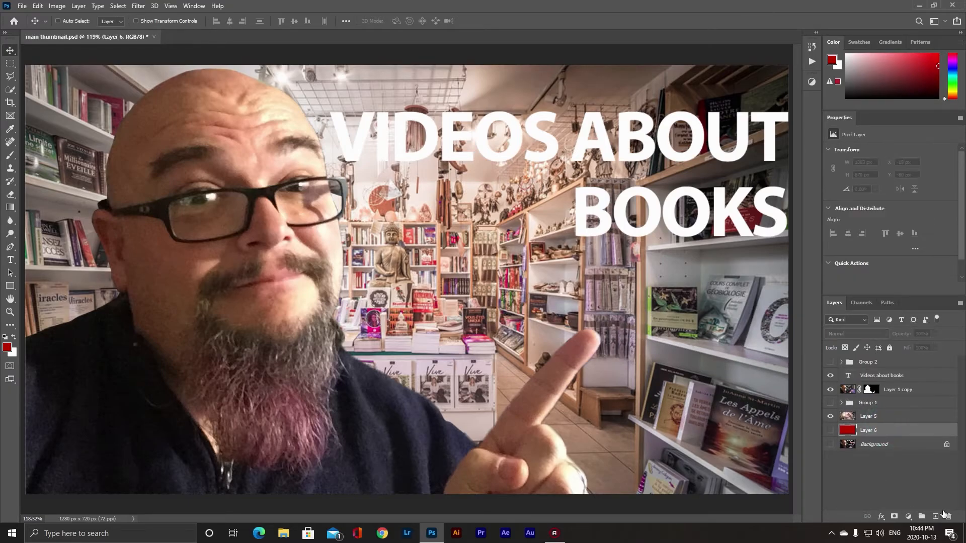
{"action": "left_click", "coordinate": [874, 416]}
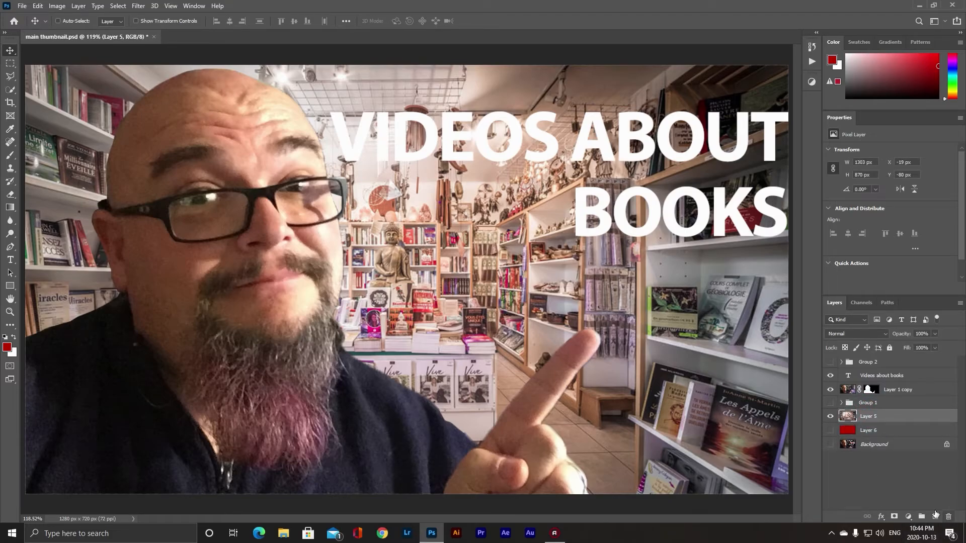
{"action": "left_click", "coordinate": [935, 517]}
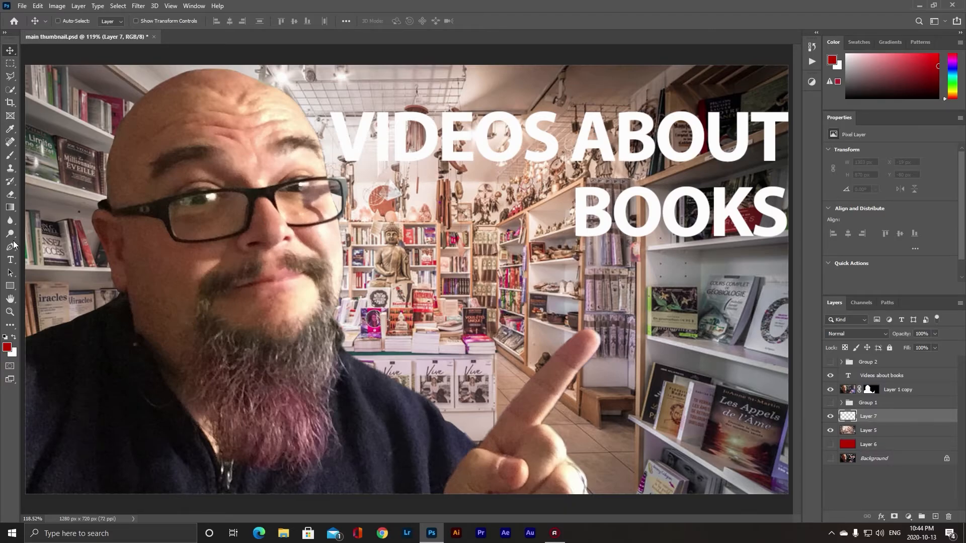
- Draw a black rectangle about 733 × 109 px behind the first line of the title
{"action": "left_click", "coordinate": [7, 349]}
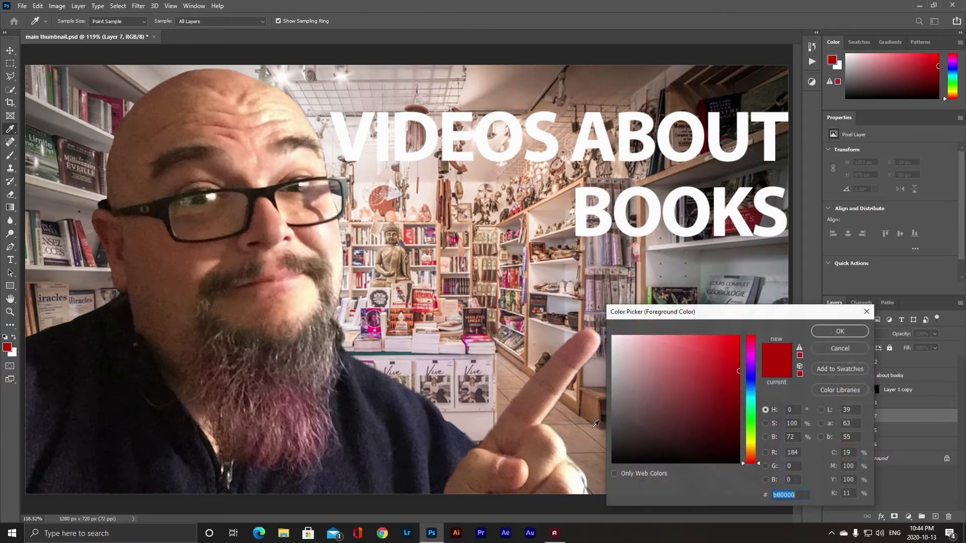
{"action": "left_click", "coordinate": [664, 462]}
{"action": "left_click", "coordinate": [850, 333]}
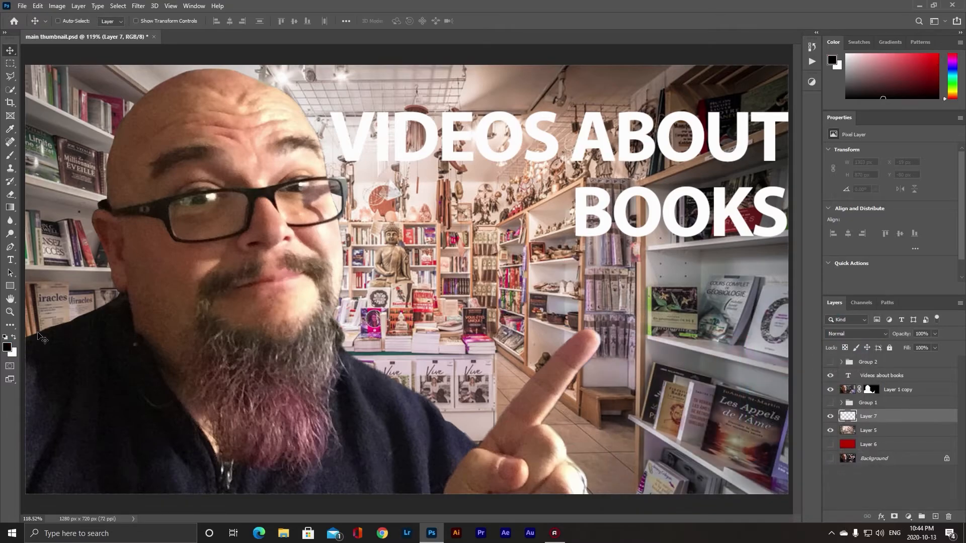
{"action": "left_click", "coordinate": [10, 285]}
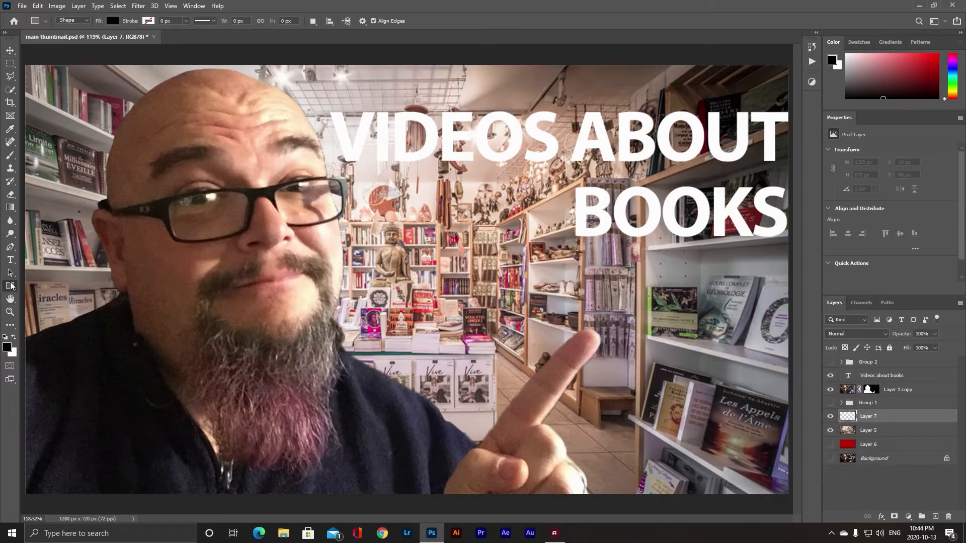
{"action": "right_click", "coordinate": [10, 287]}
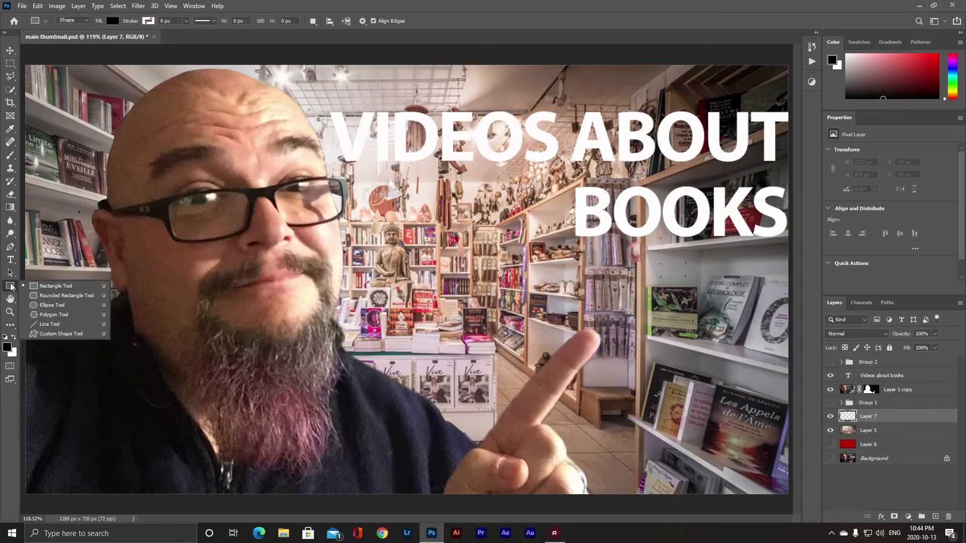
{"action": "left_click", "coordinate": [56, 286]}
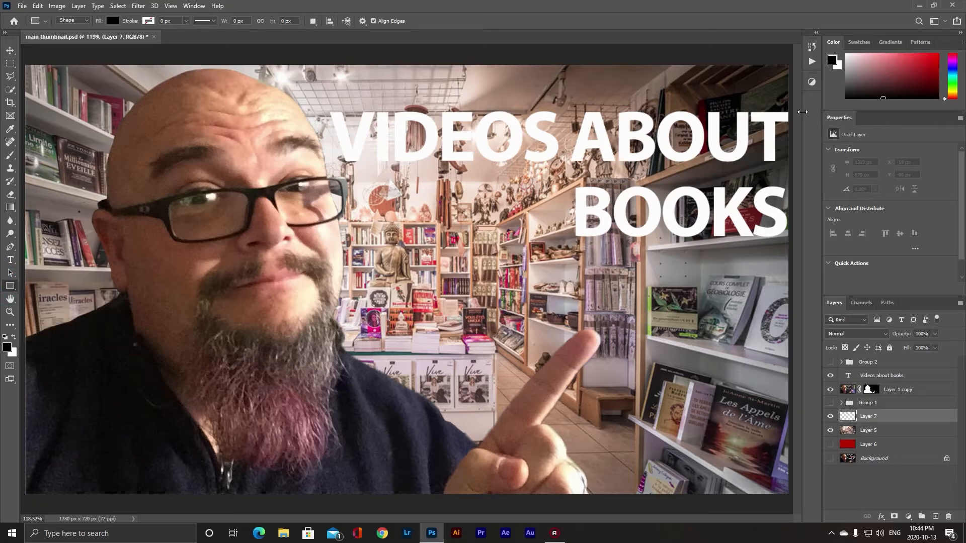
{"action": "key", "text": "ctrl+1"}
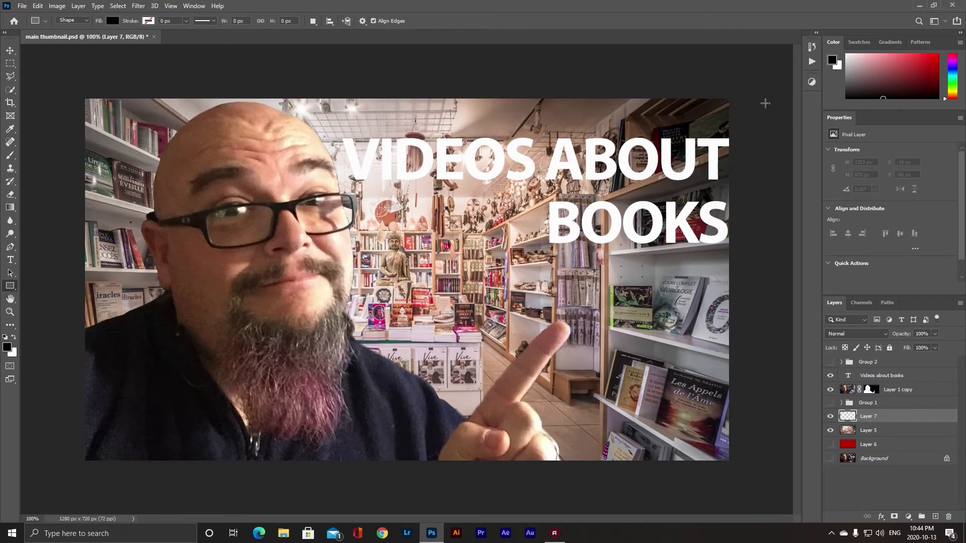
{"action": "left_click_drag", "start_coordinate": [736, 132], "coordinate": [367, 187]}
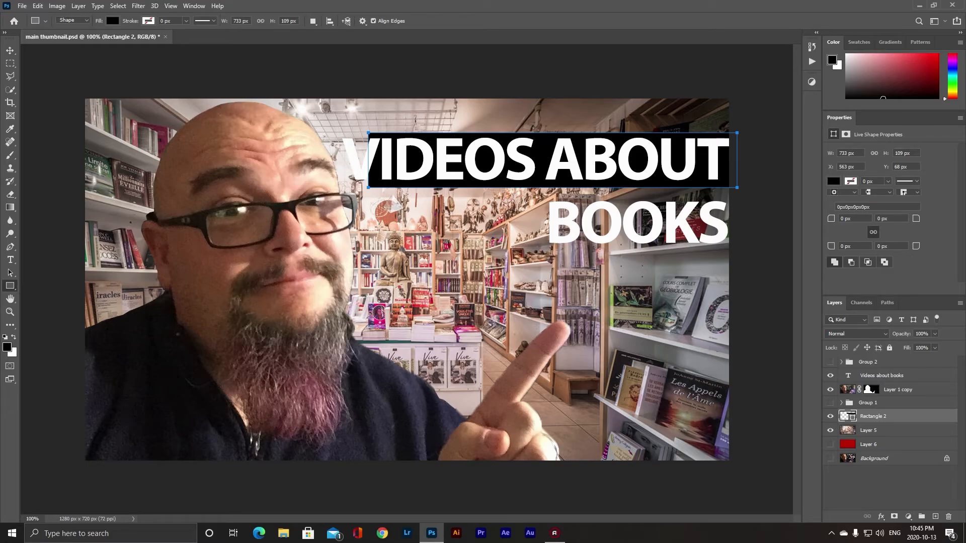
- Reduce the title's font size to 105 pt and shift it slightly left inside the black bar
{"action": "left_click", "coordinate": [847, 376]}
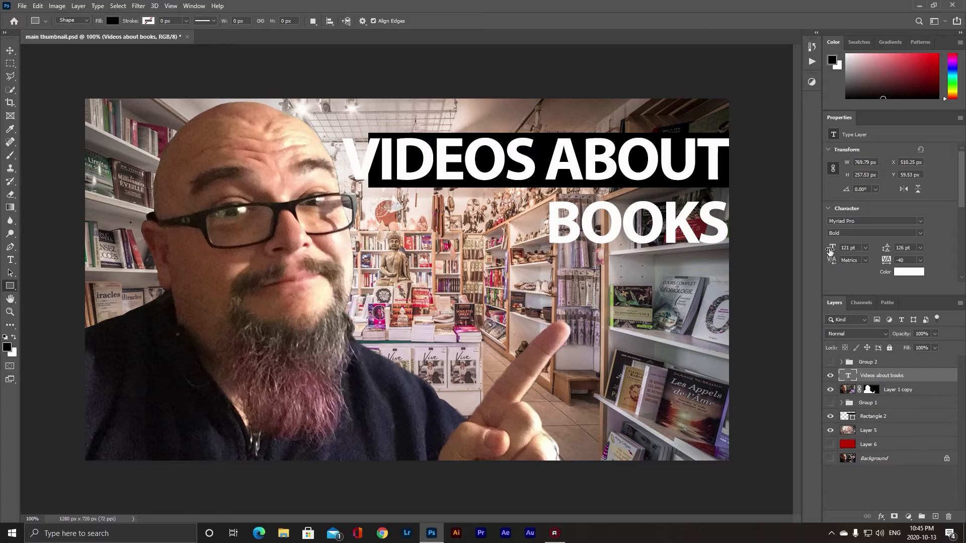
{"action": "left_click_drag", "start_coordinate": [831, 252], "coordinate": [821, 250]}
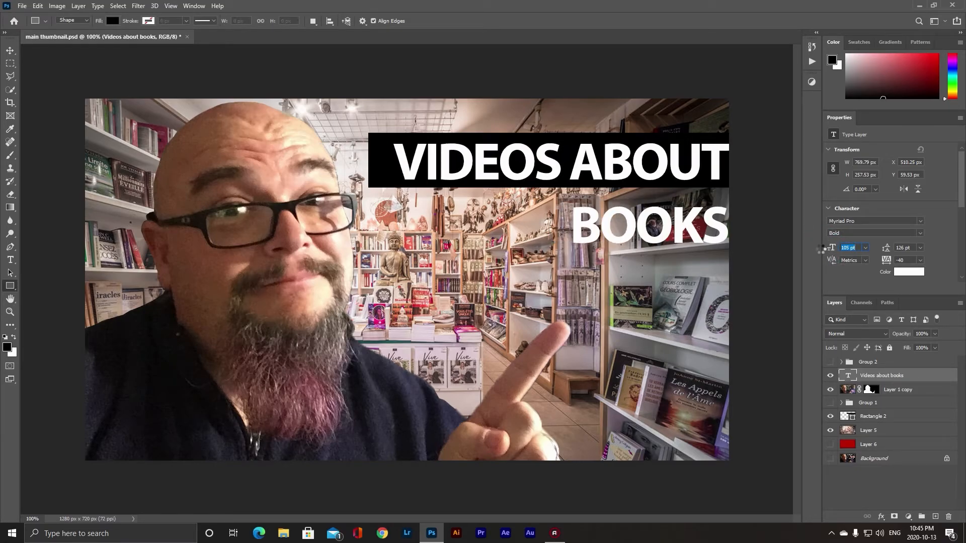
{"action": "key", "text": "v"}
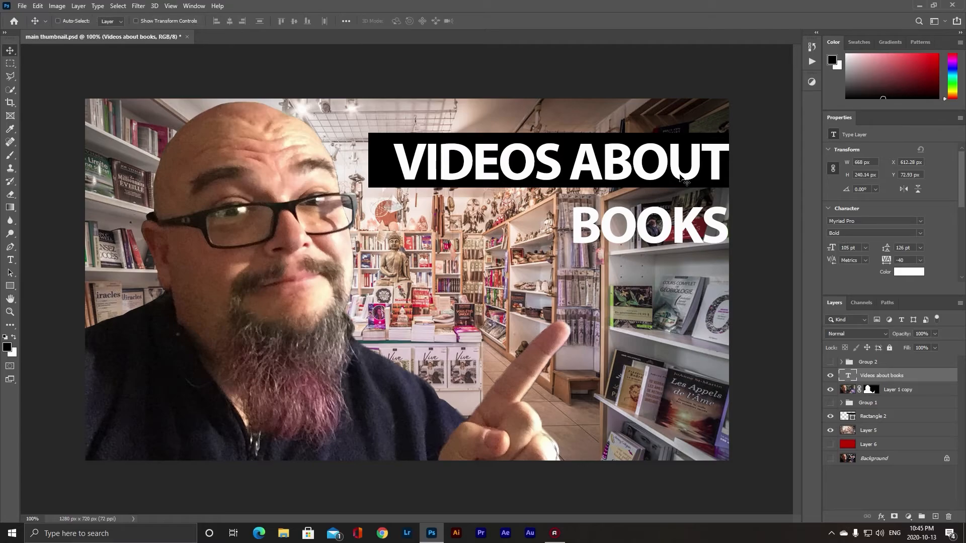
{"action": "left_click_drag", "start_coordinate": [682, 175], "coordinate": [668, 177]}
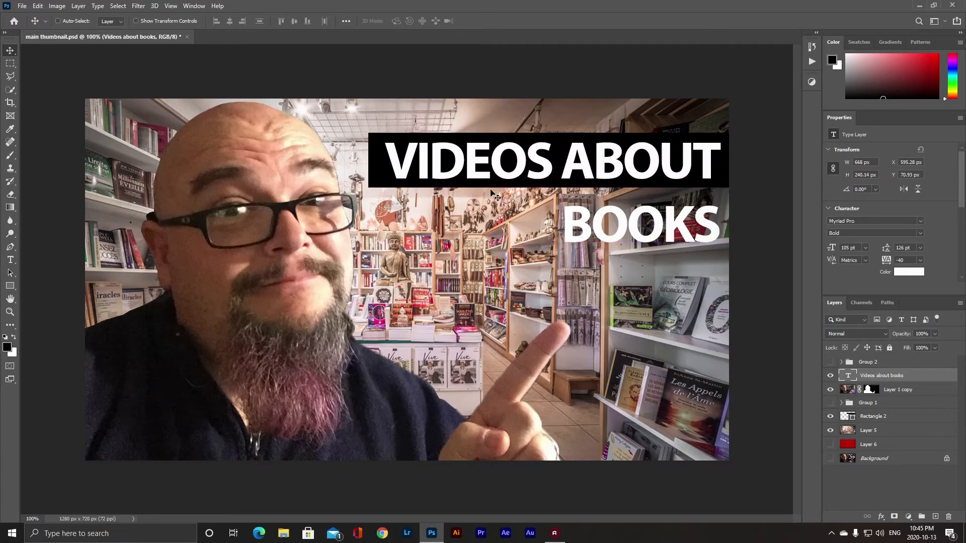
- Duplicate the black bar down behind BOOKS and narrow the copy to about 387 px wide
{"action": "left_click", "coordinate": [874, 417]}
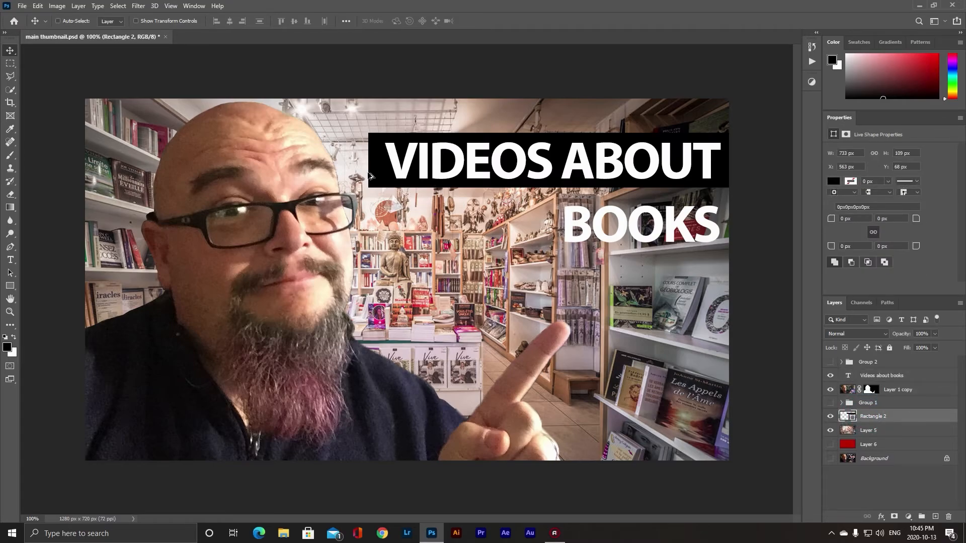
{"action": "left_click_drag", "start_coordinate": [379, 177], "coordinate": [386, 238]}
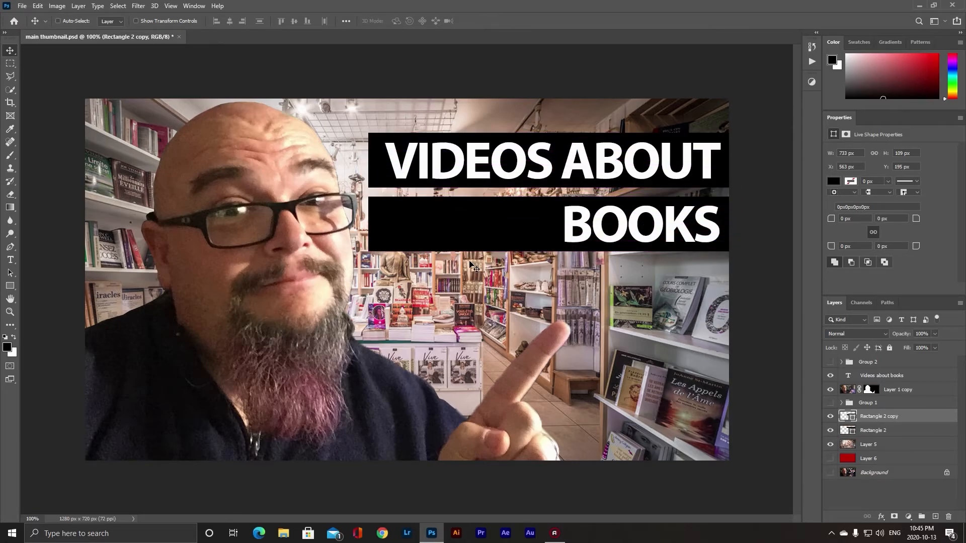
{"action": "key", "text": "ctrl"}
{"action": "key", "text": "ctrl+t"}
{"action": "left_click_drag", "start_coordinate": [370, 225], "coordinate": [545, 233]}
{"action": "key", "text": "Return"}
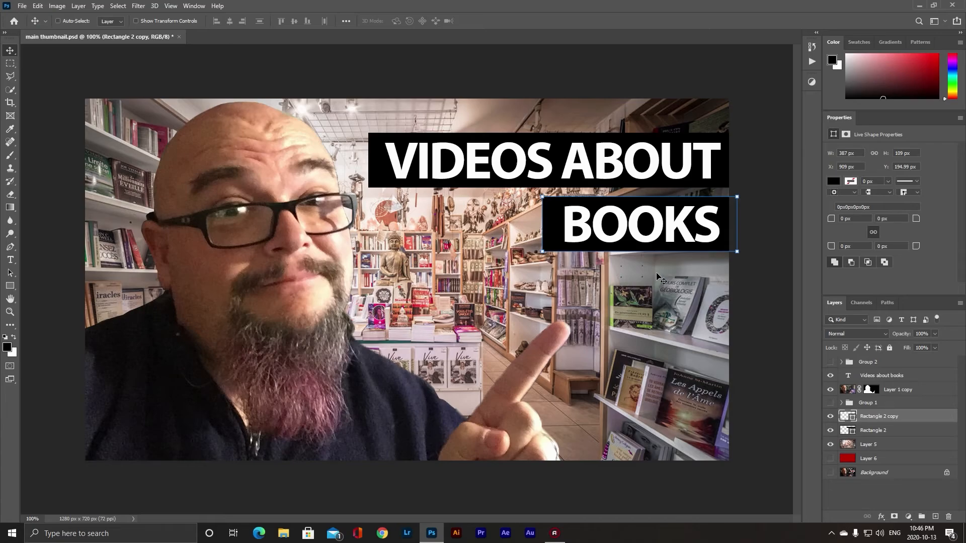
- Hide the title and both black bars, and show Group 2 with the finished thumbnail
{"action": "key", "text": "a"}
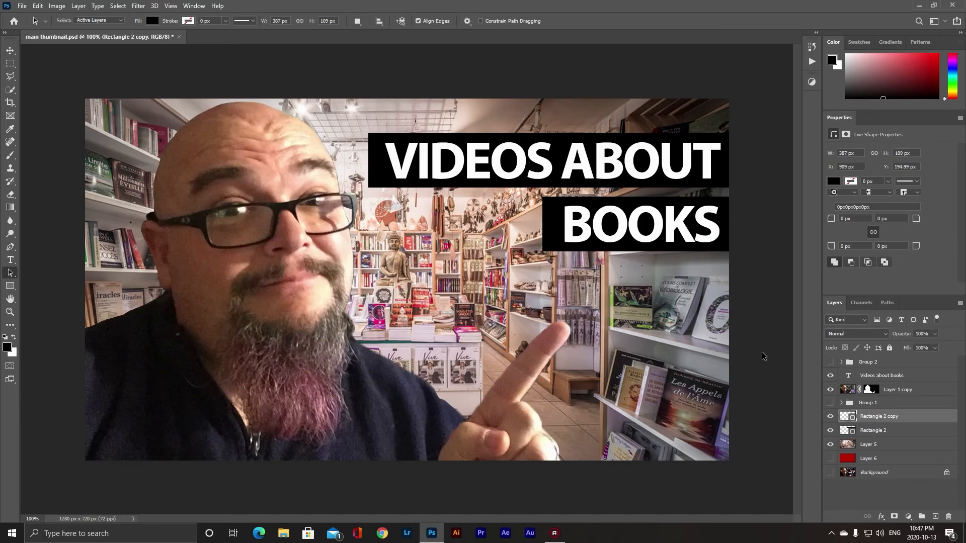
{"action": "left_click", "coordinate": [830, 376]}
{"action": "left_click_drag", "start_coordinate": [831, 417], "coordinate": [831, 431]}
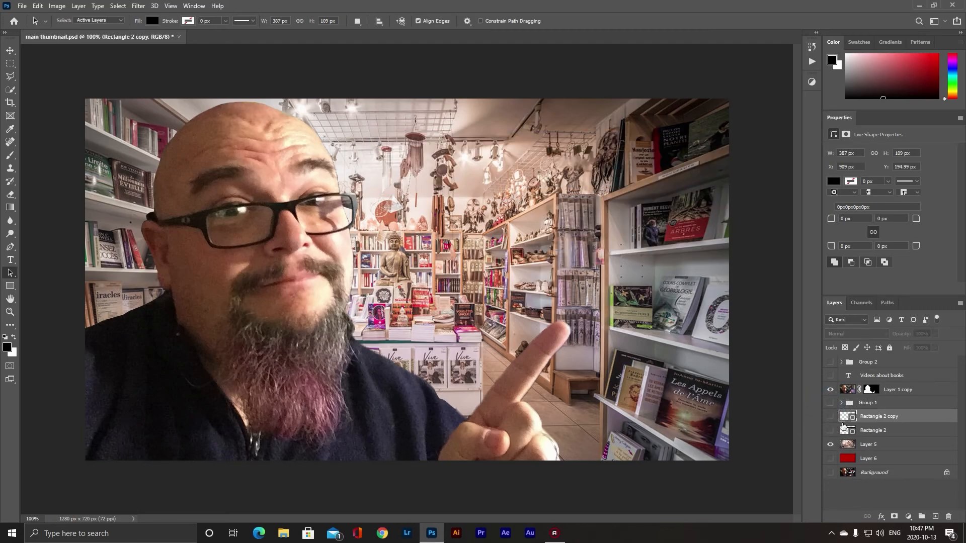
{"action": "left_click", "coordinate": [831, 363]}
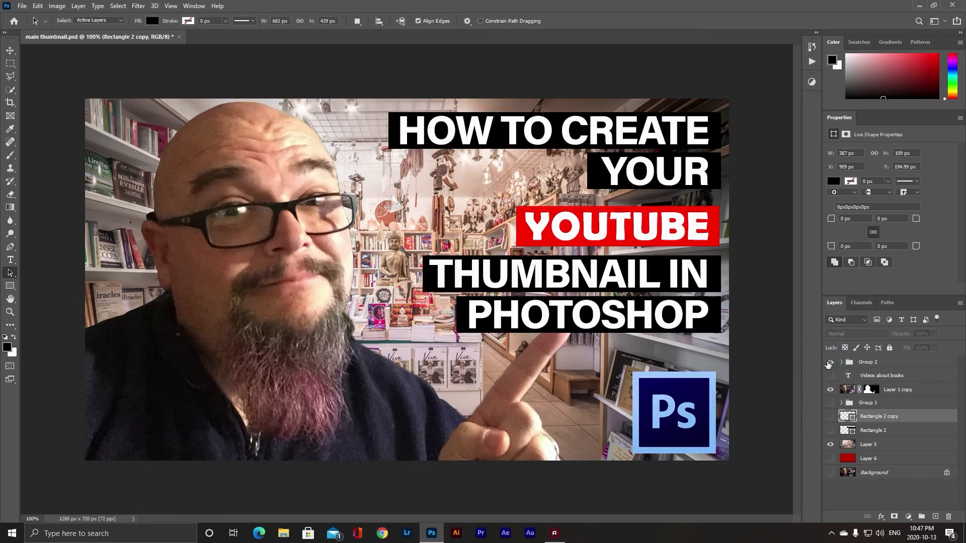